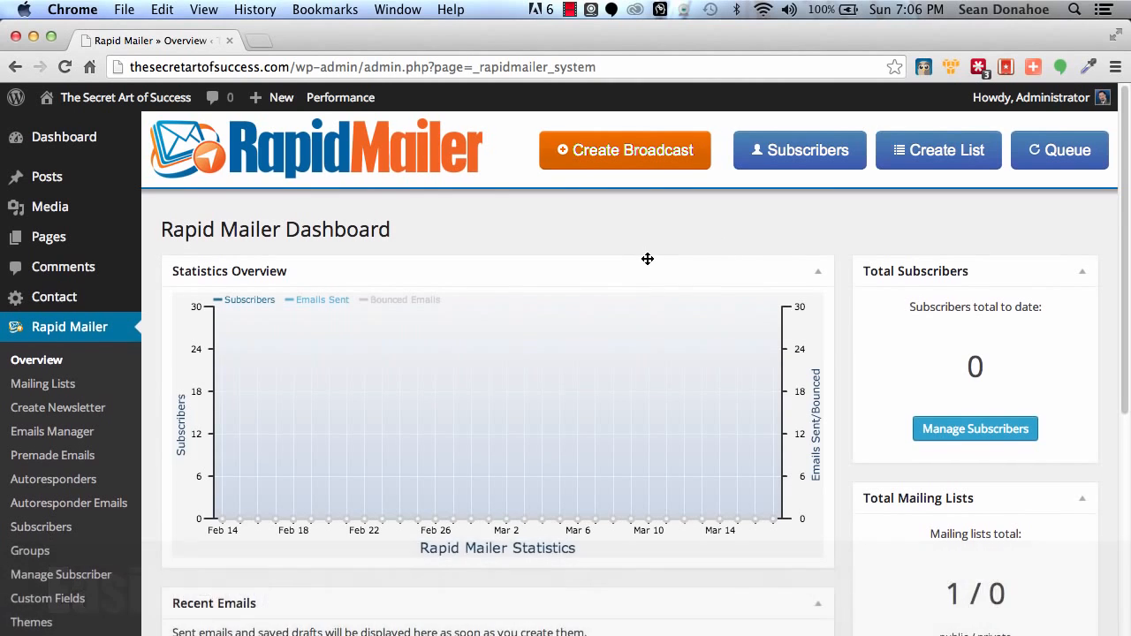
- Review the Rapid Mailer dashboard's statistics, recent emails, and subscriber, mailing list and email summaries
scroll(645, 258, down, 3)
scroll(646, 258, up, 3)
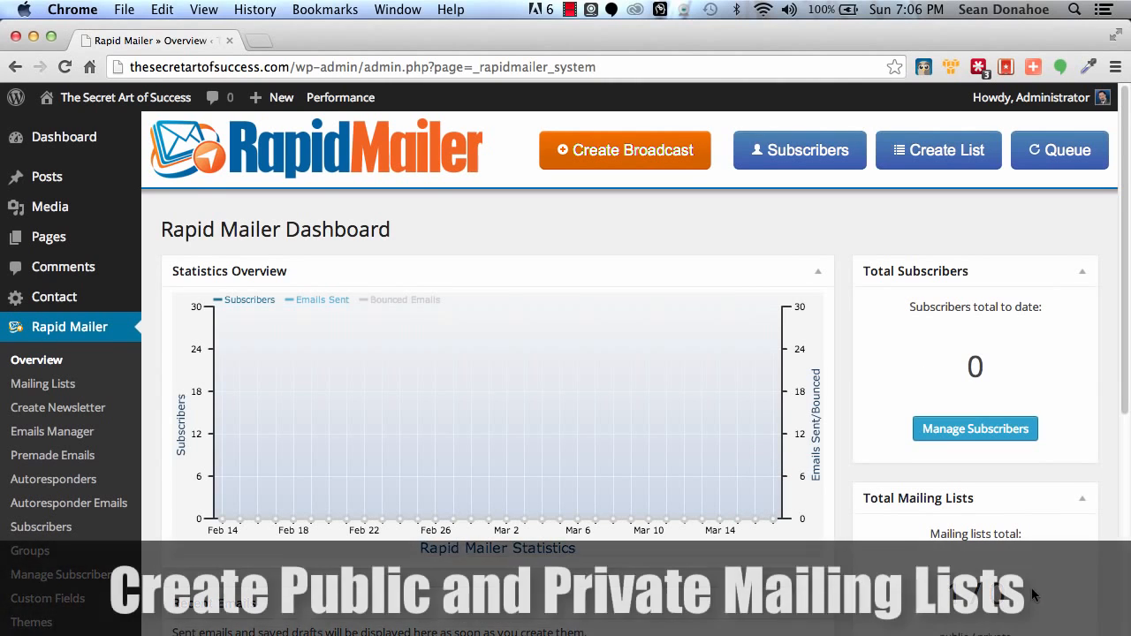
scroll(1030, 587, down, 5)
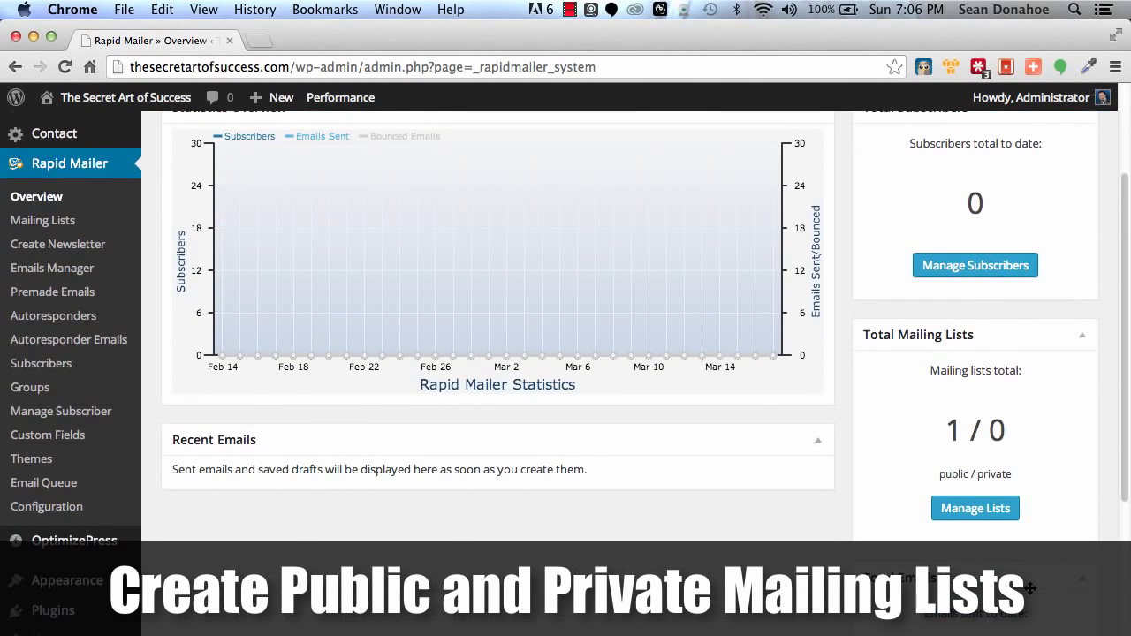
scroll(1030, 586, down, 9)
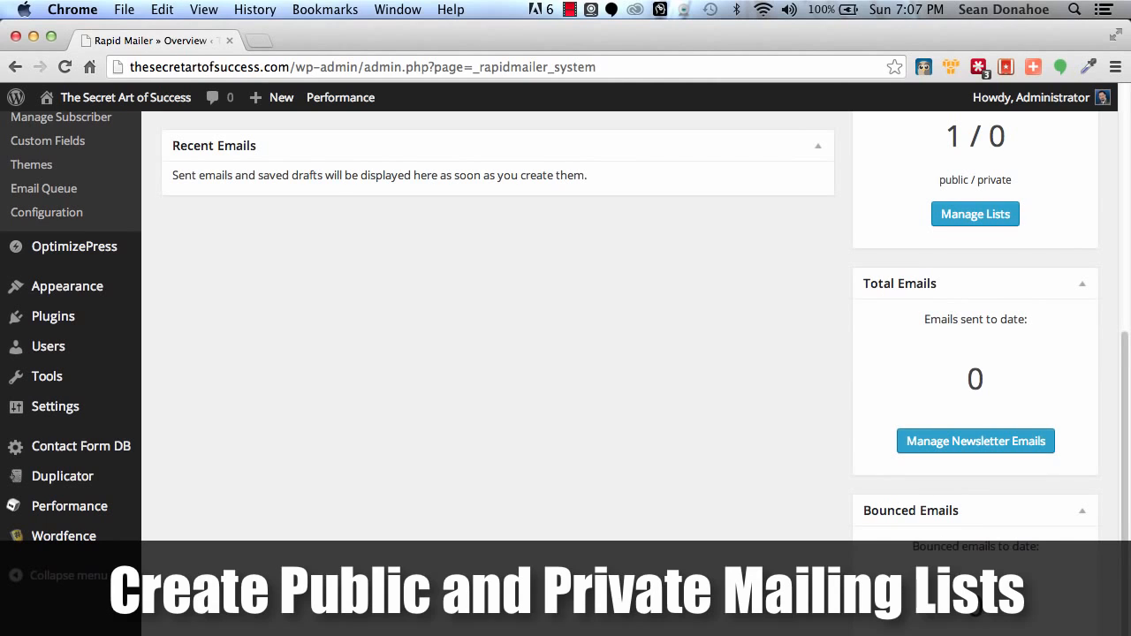
scroll(953, 341, up, 9)
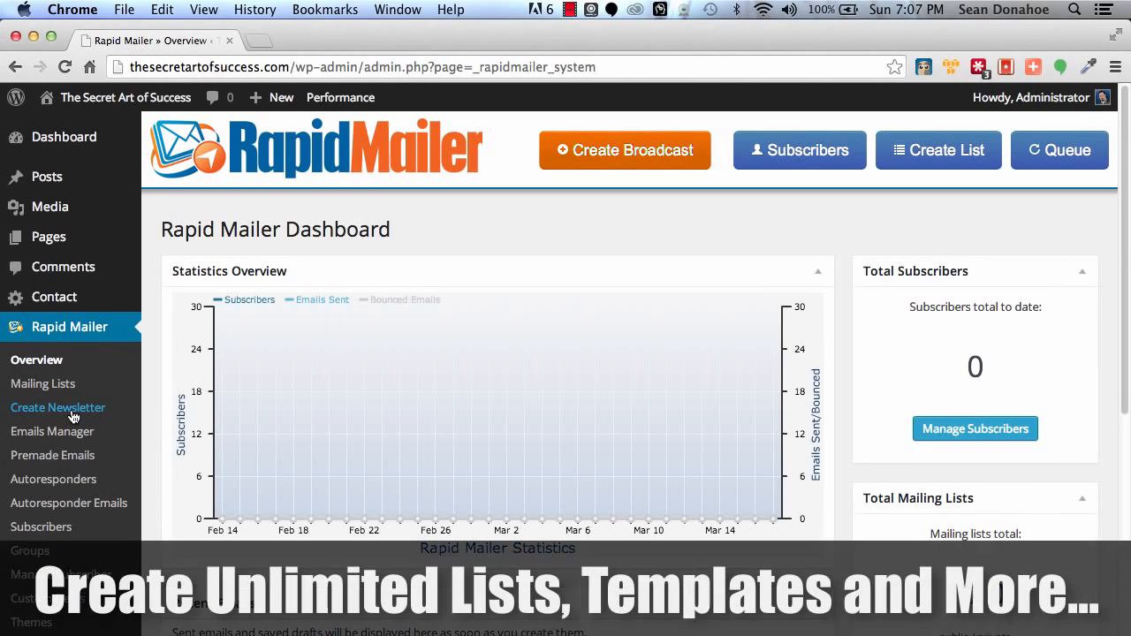
scroll(71, 414, down, 1)
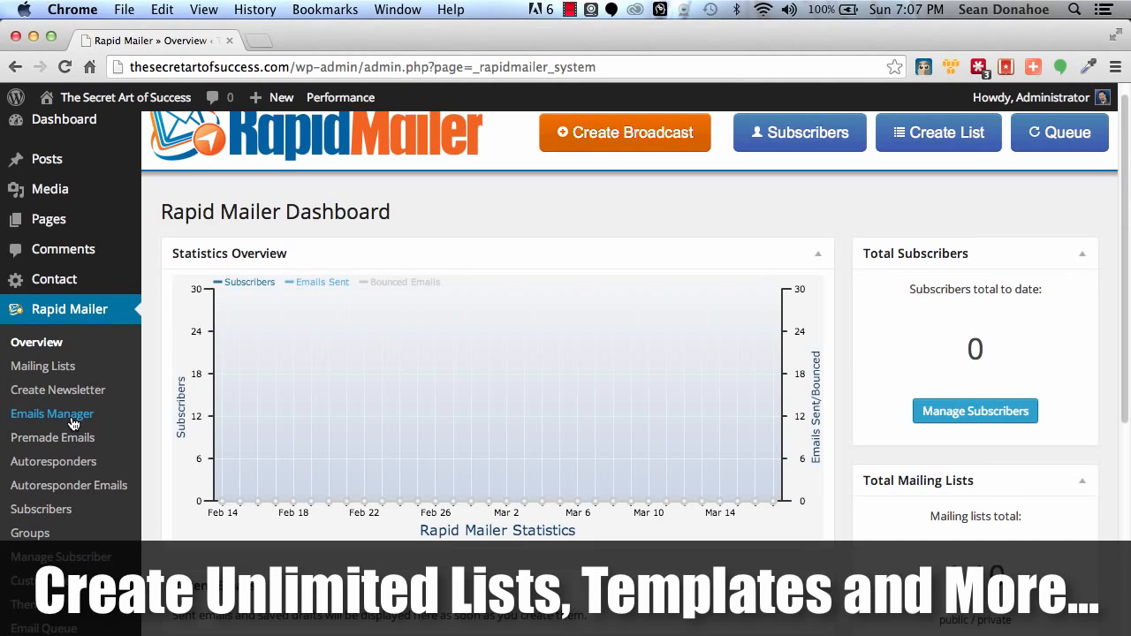
scroll(73, 423, down, 2)
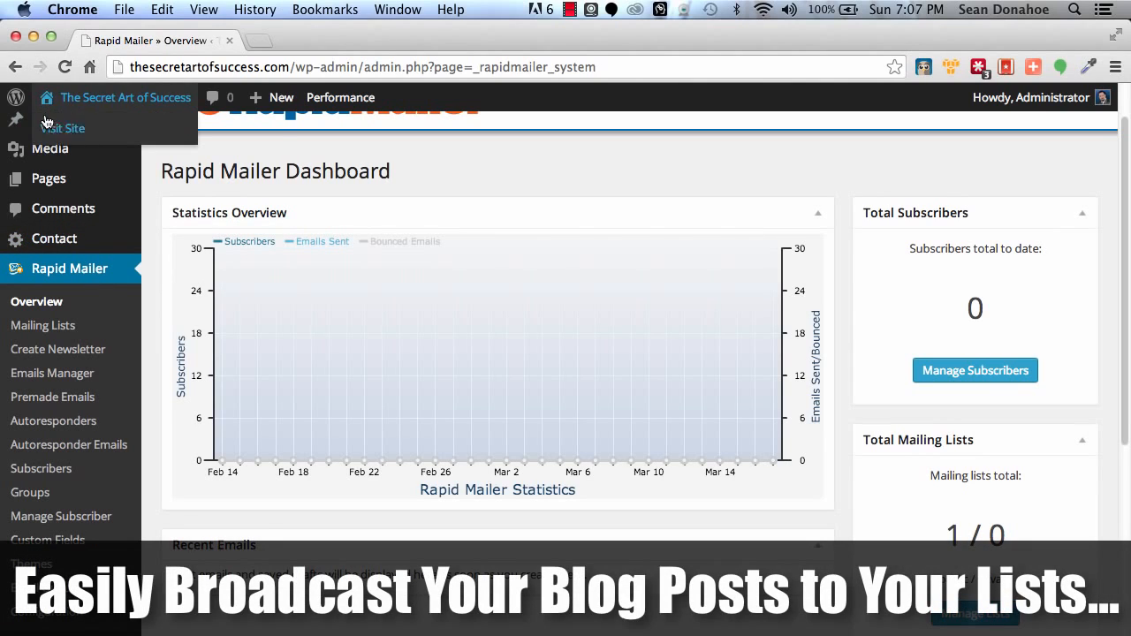
- Open the form for a new blog post in a separate browser tab and examine its Send as Newsletter options
mouse_move(66, 124)
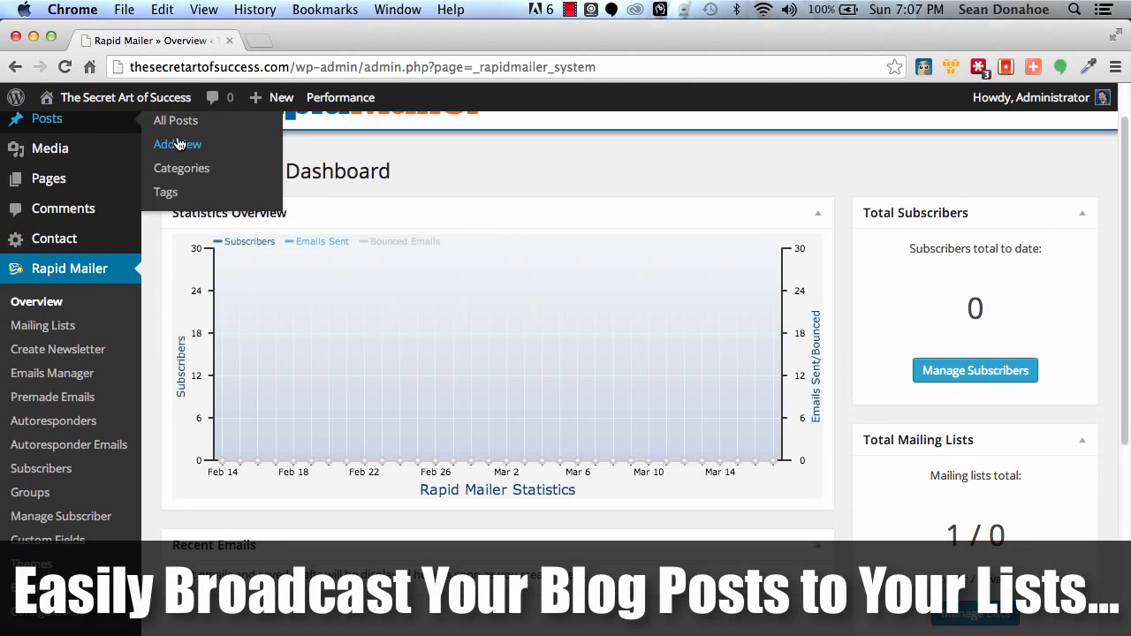
right_click(175, 141)
click(223, 147)
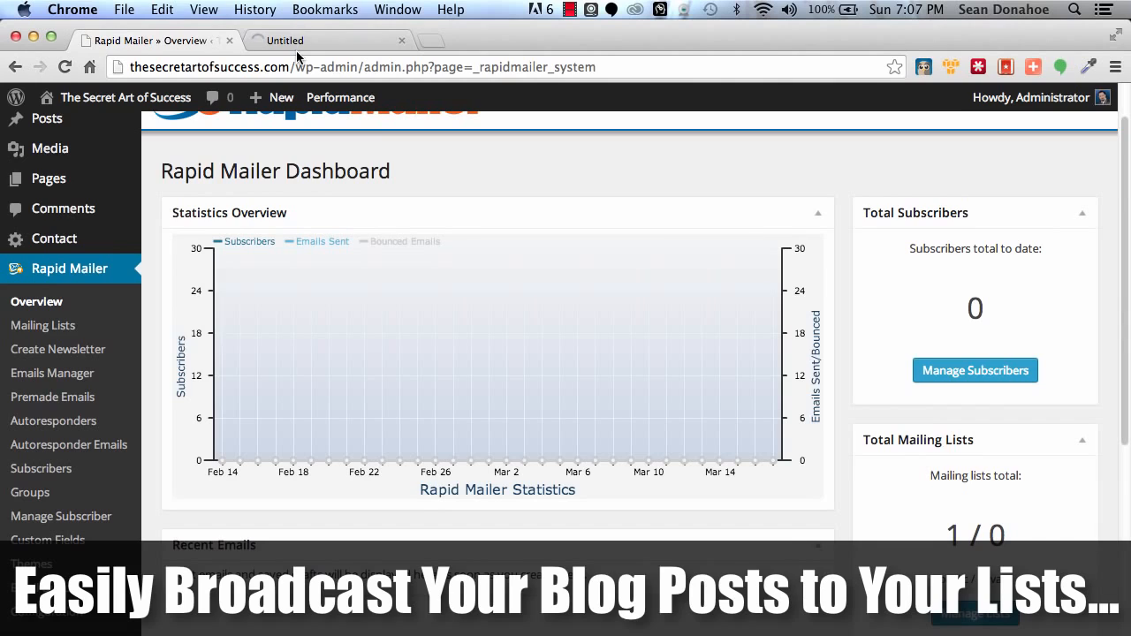
click(292, 44)
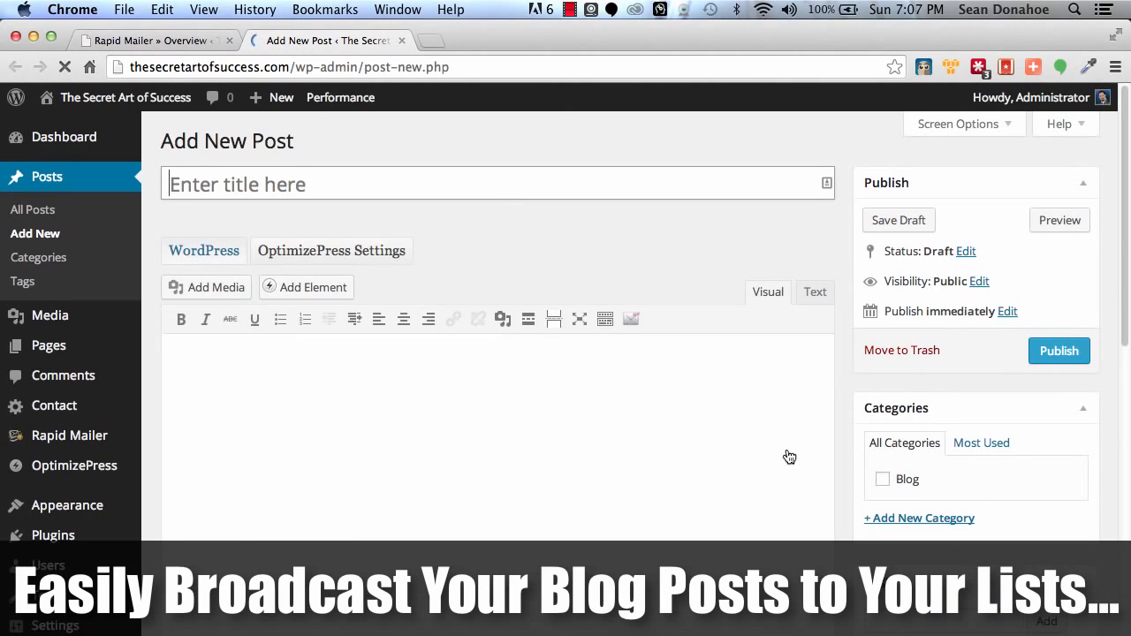
scroll(496, 433, down, 15)
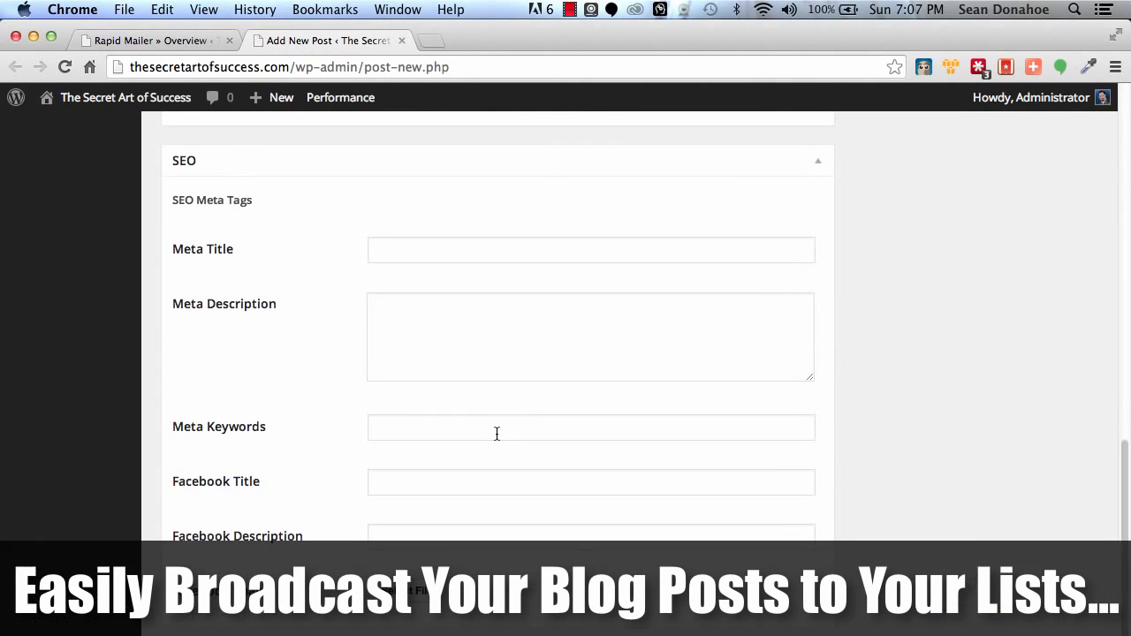
scroll(495, 432, up, 8)
scroll(497, 434, down, 5)
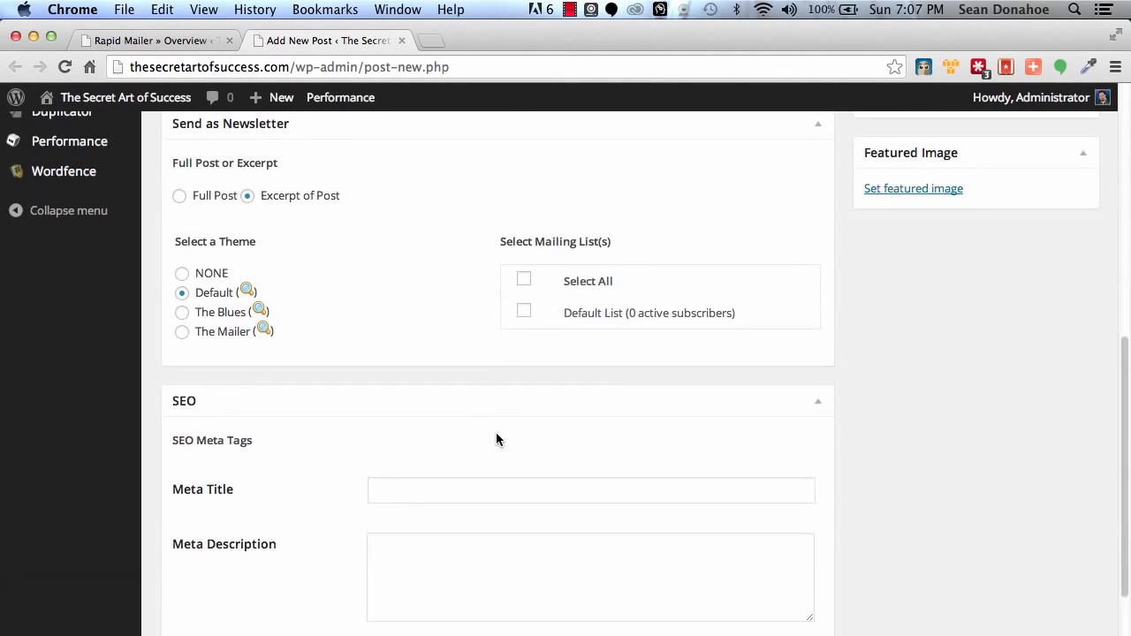
scroll(495, 439, up, 3)
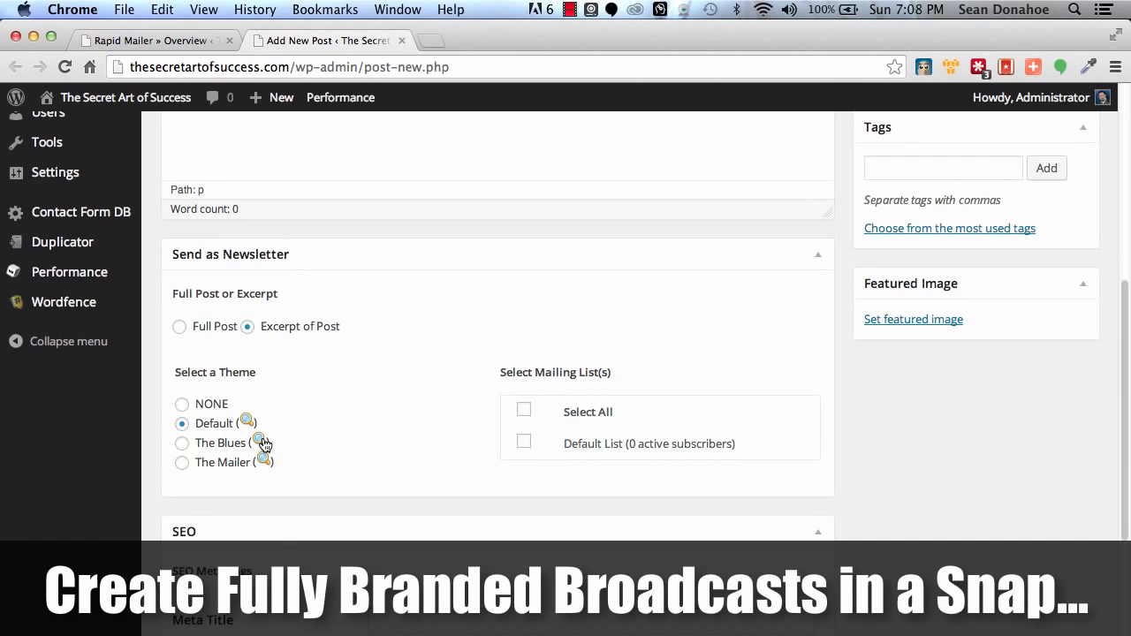
- Preview The Blues newsletter theme from its header to its footer and close the preview
click(261, 444)
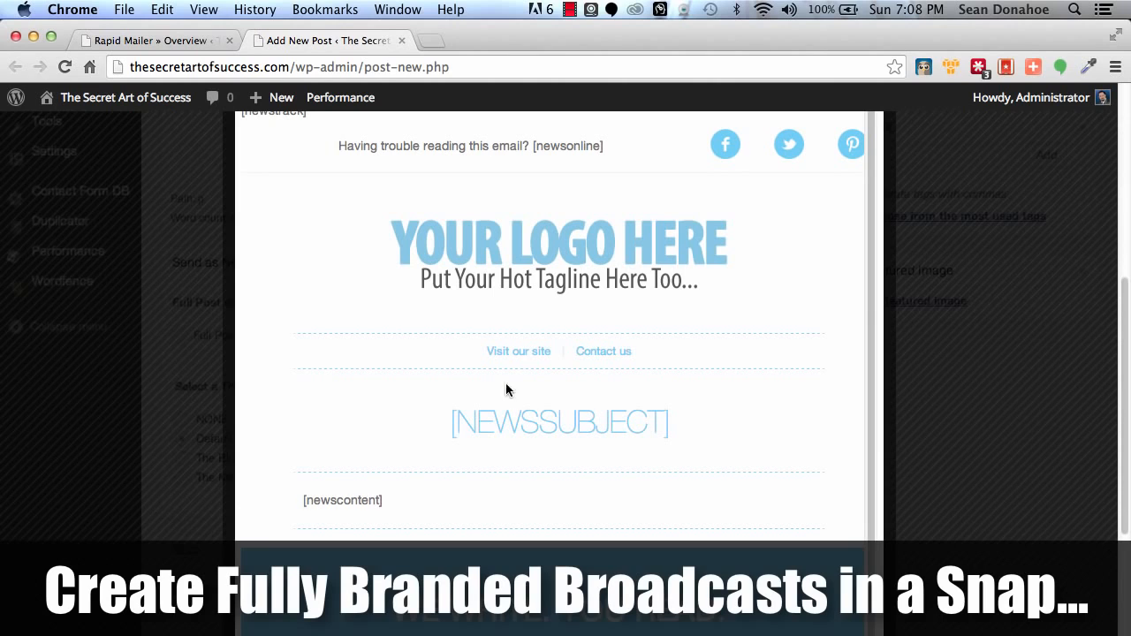
scroll(492, 301, down, 5)
scroll(492, 300, up, 5)
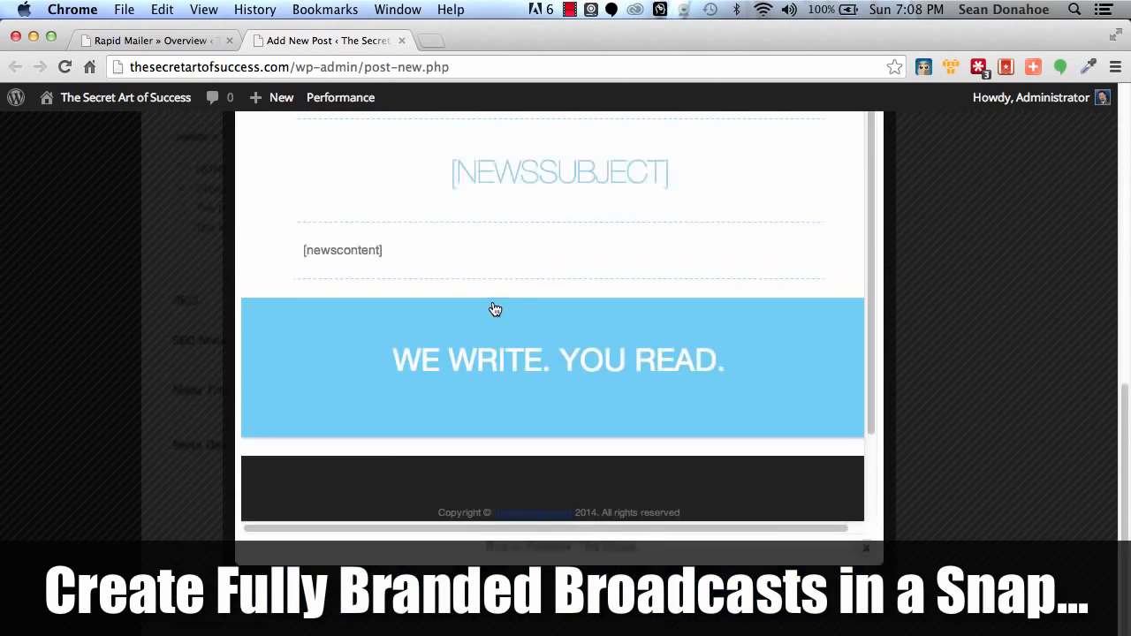
scroll(492, 301, up, 6)
scroll(492, 301, down, 5)
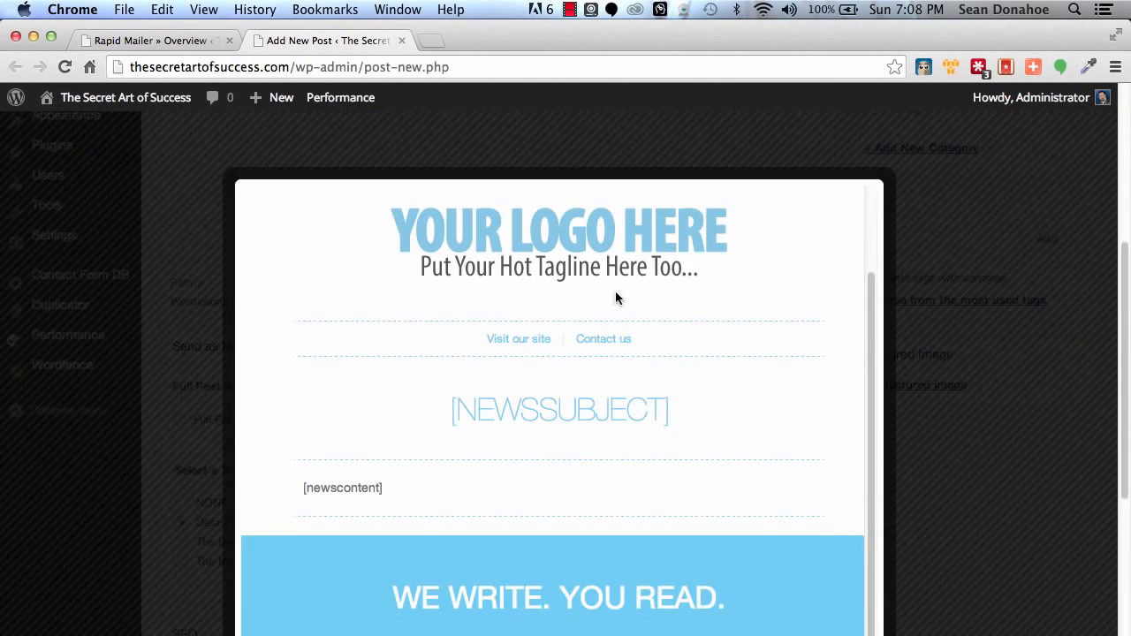
scroll(810, 192, up, 3)
scroll(909, 339, down, 5)
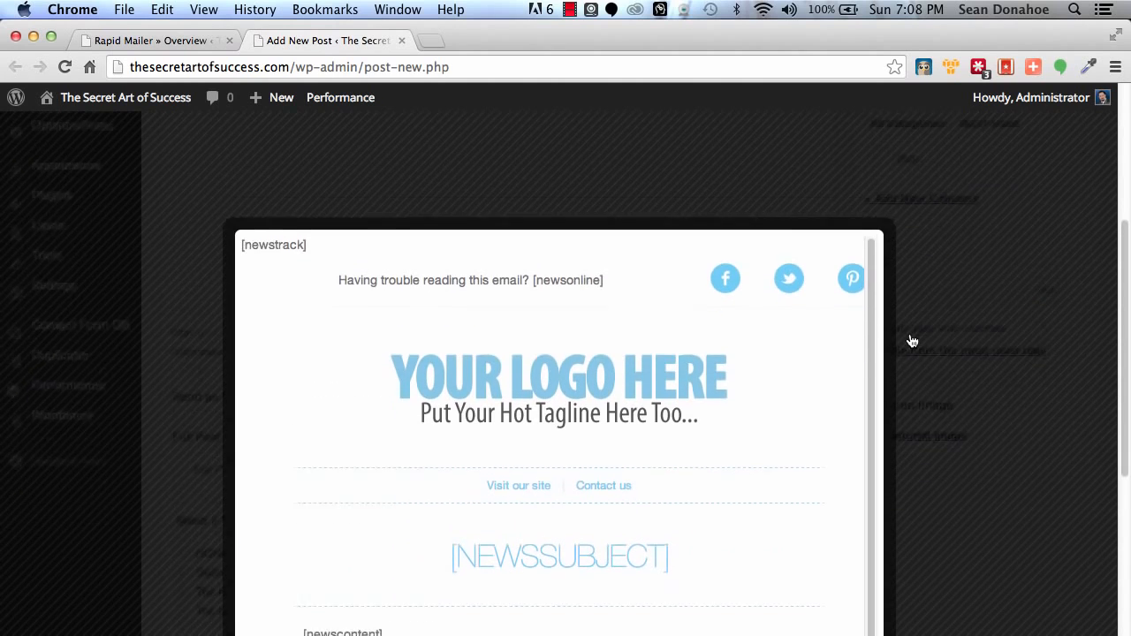
scroll(912, 341, down, 3)
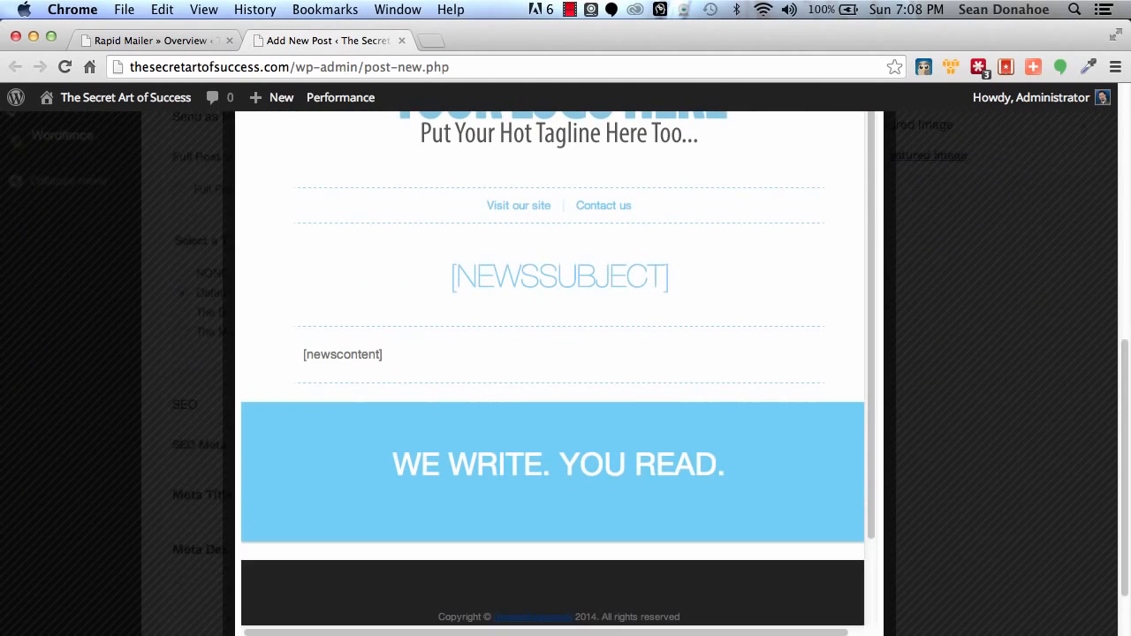
click(853, 633)
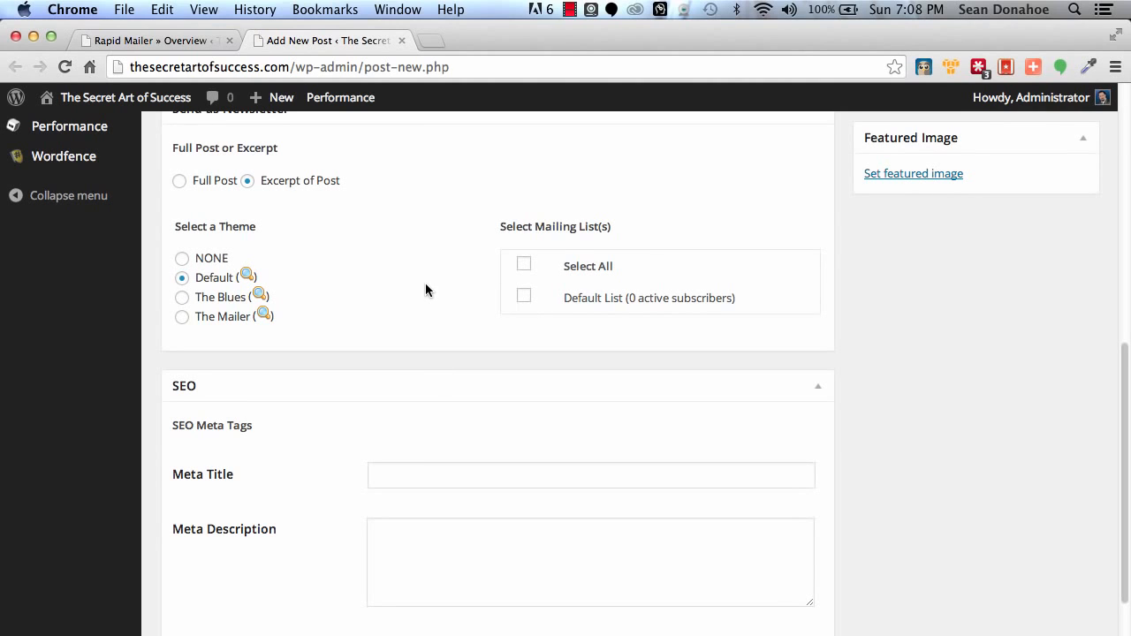
scroll(425, 285, up, 3)
scroll(952, 521, up, 5)
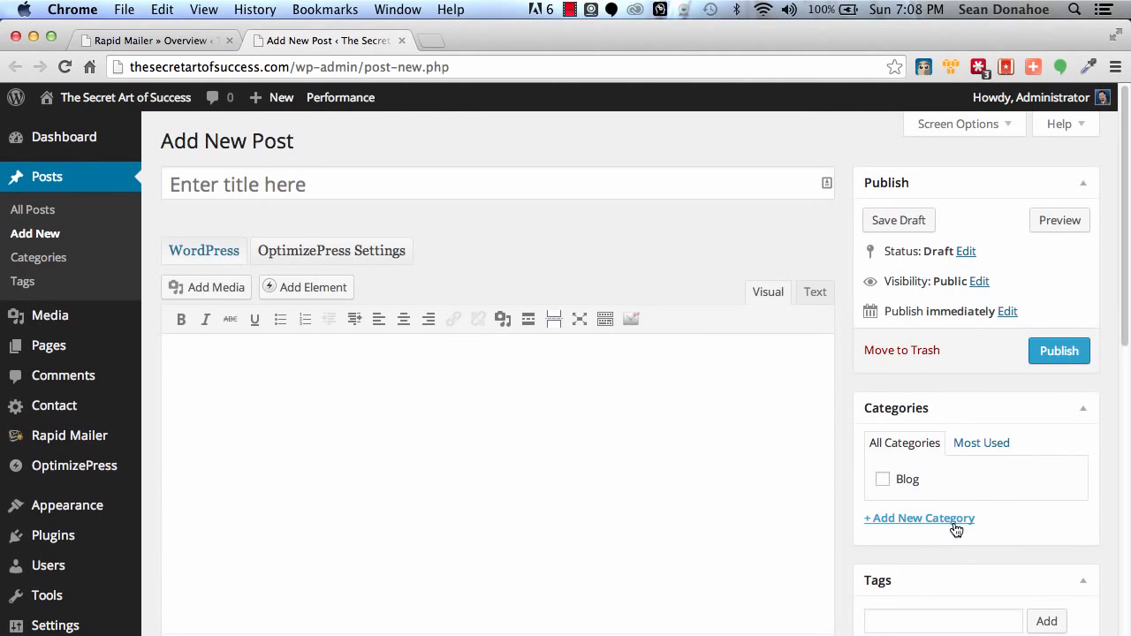
scroll(955, 527, down, 5)
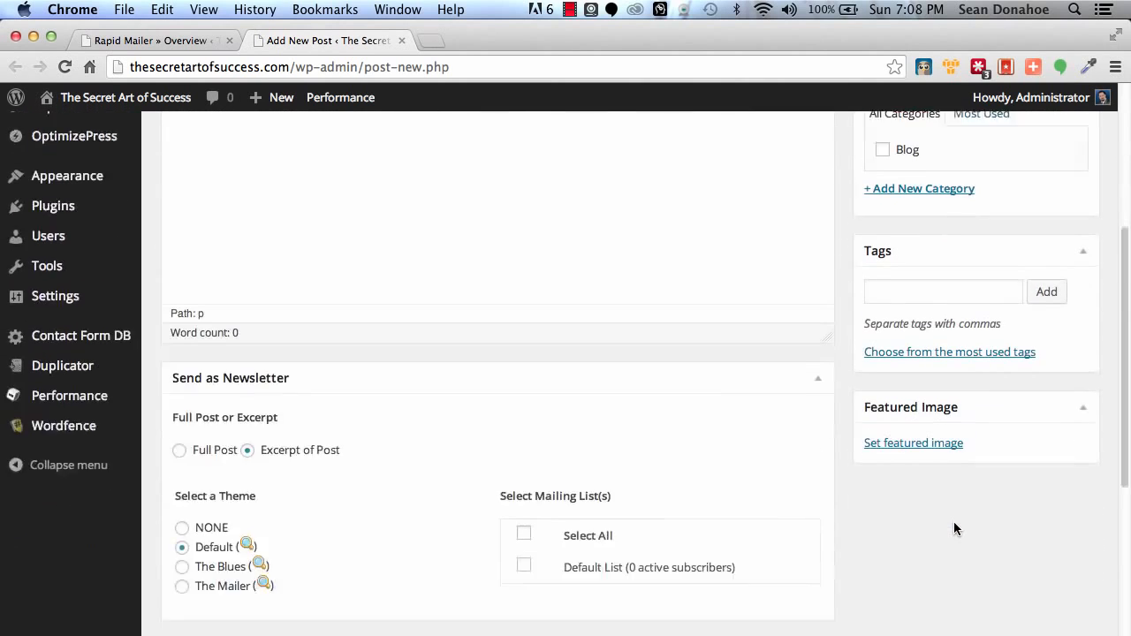
scroll(954, 527, up, 6)
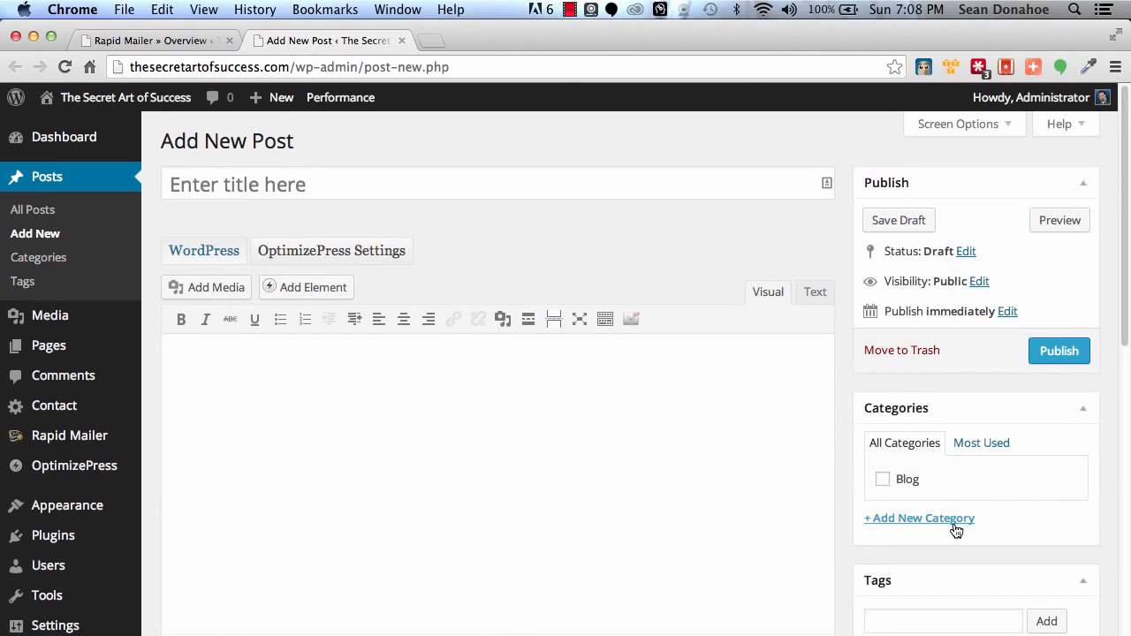
- Go to Rapid Mailer's Autoresponders page and start creating a new autoresponder
mouse_move(104, 435)
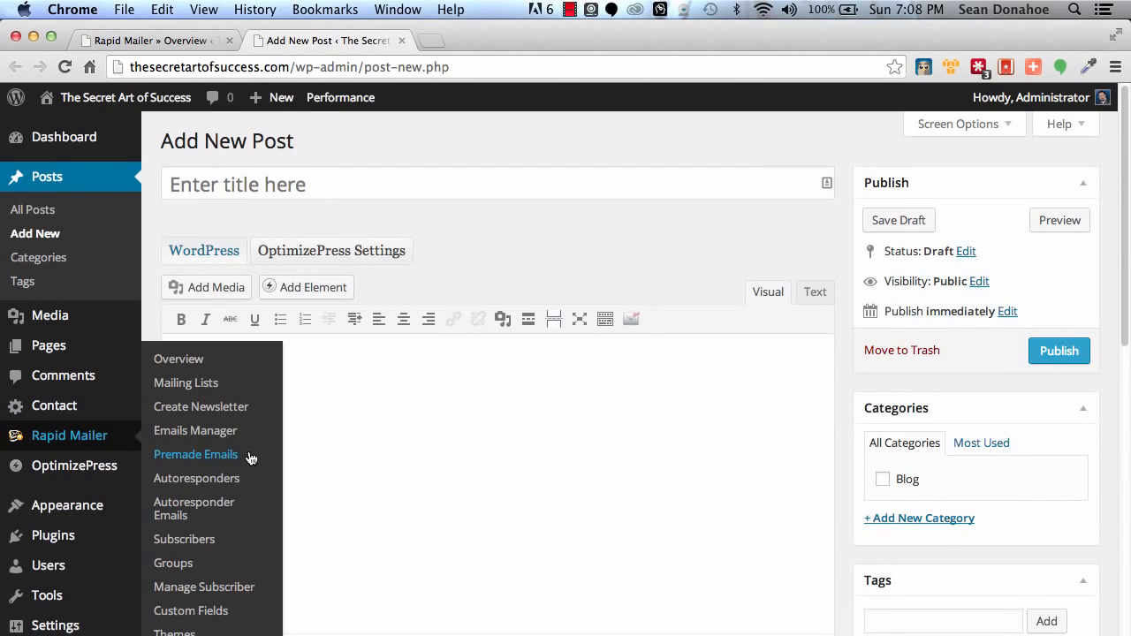
click(44, 433)
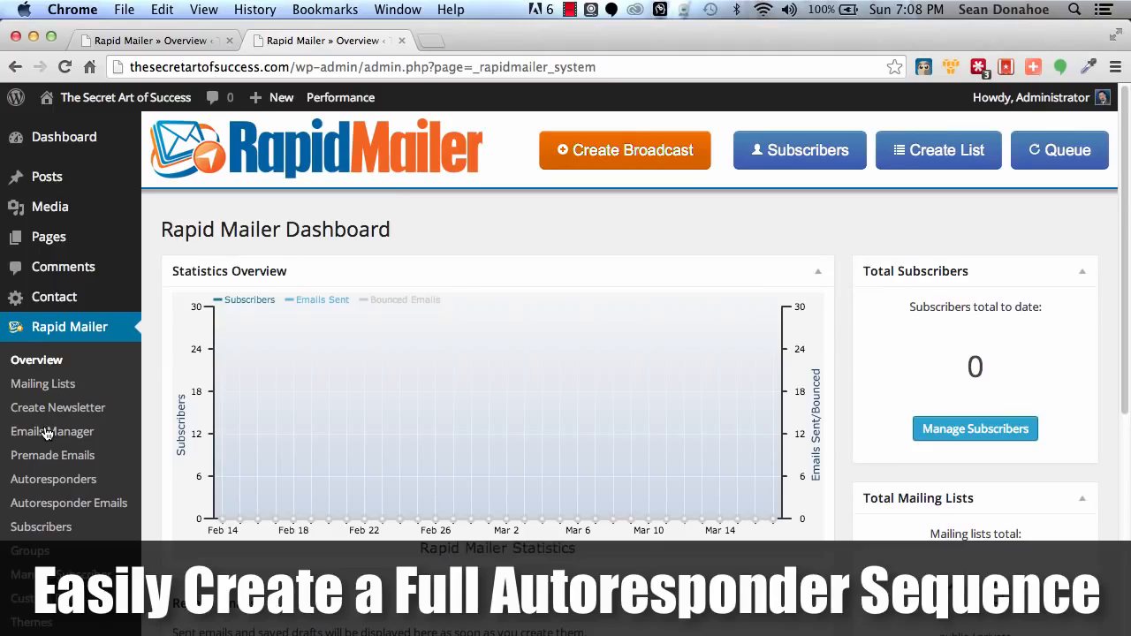
scroll(46, 433, down, 3)
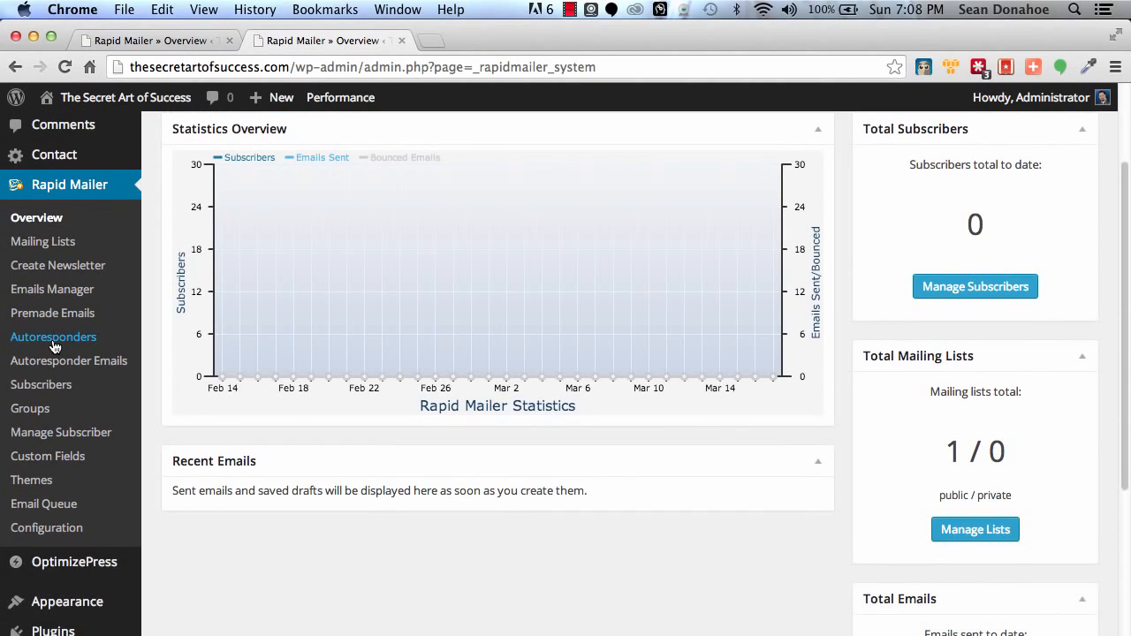
click(51, 340)
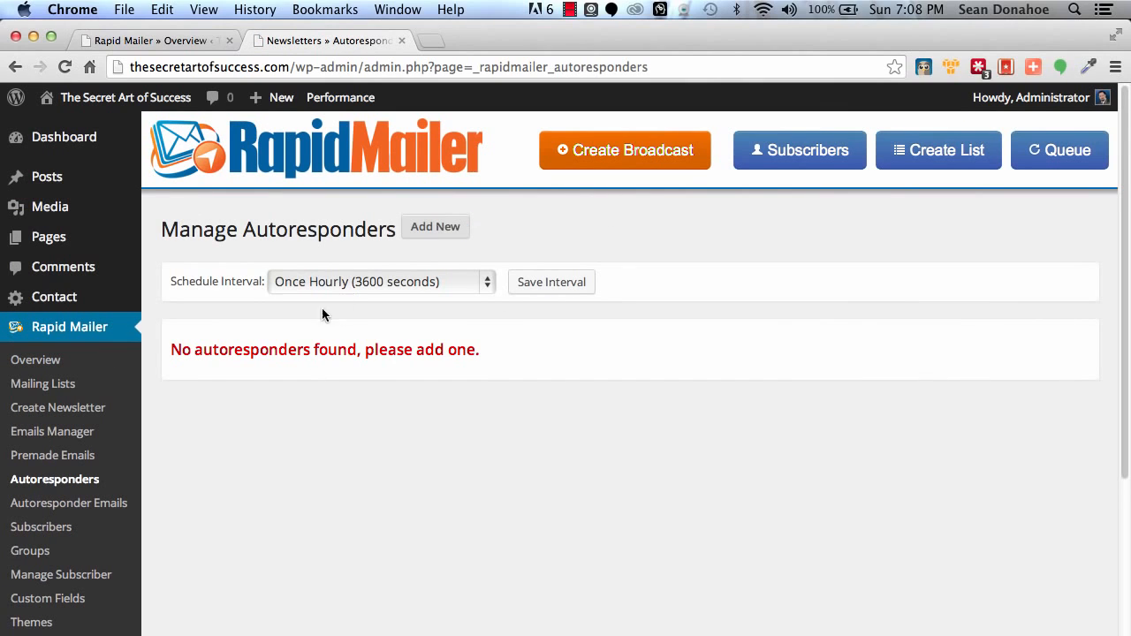
click(437, 228)
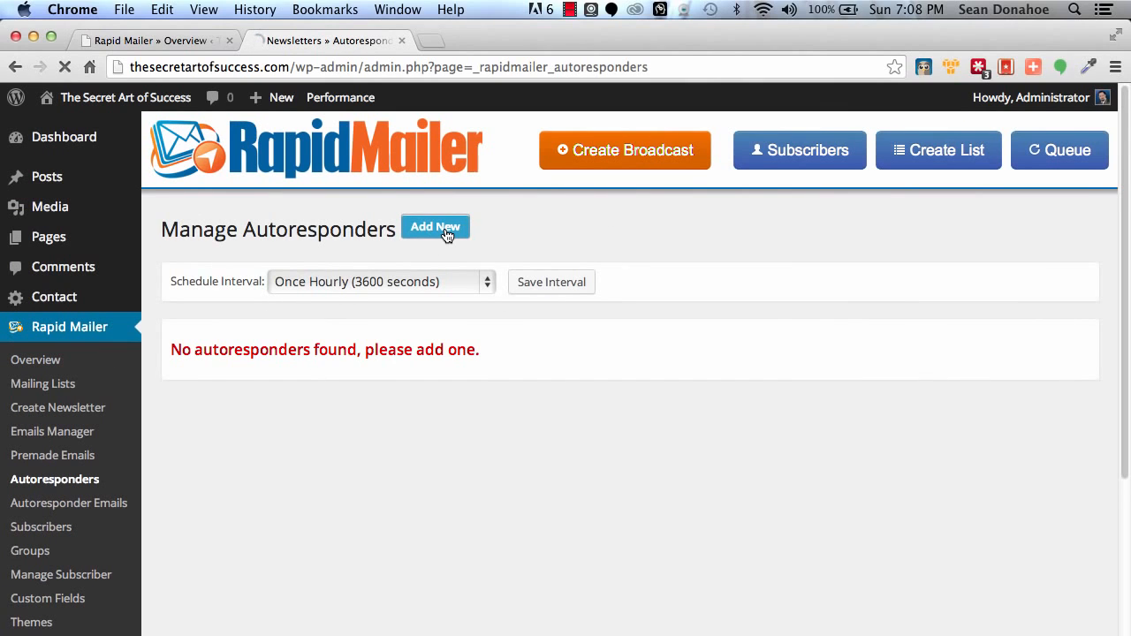
- Name the autoresponder "IMSC Sign Up" and assign it to the Default List
scroll(235, 359, down, 1)
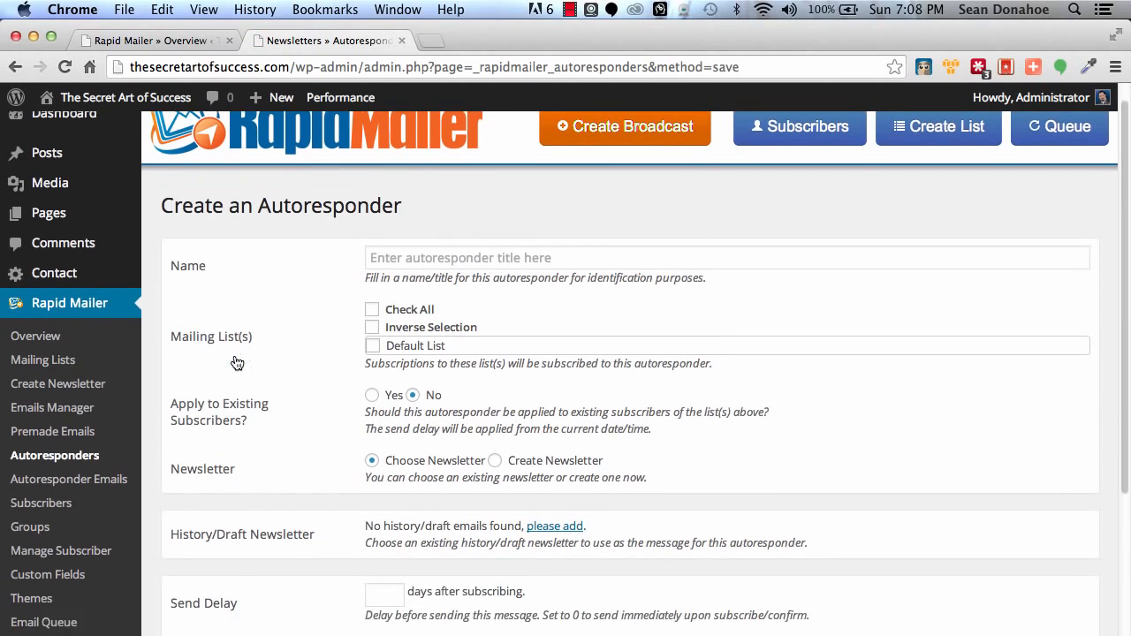
click(424, 241)
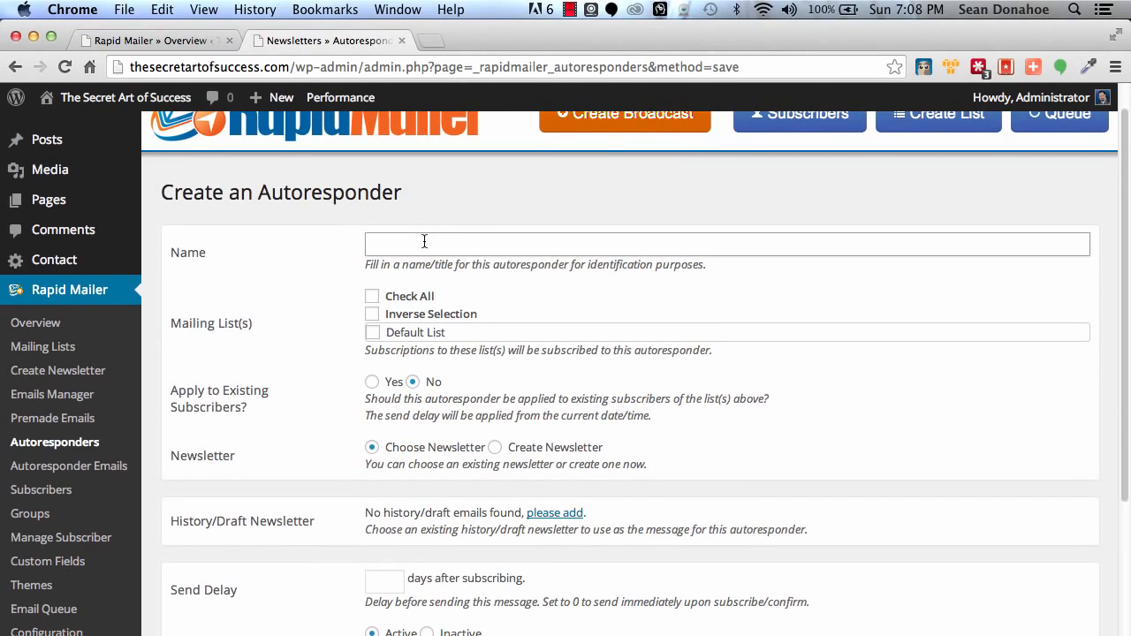
text(IMSC Sig)
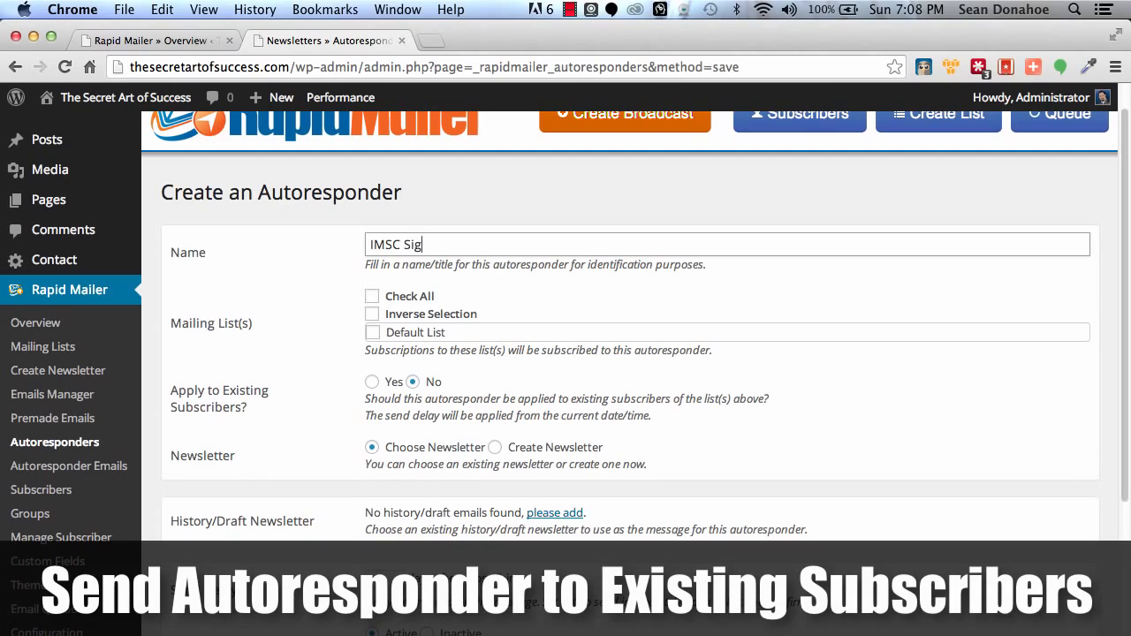
text(n Up)
click(372, 333)
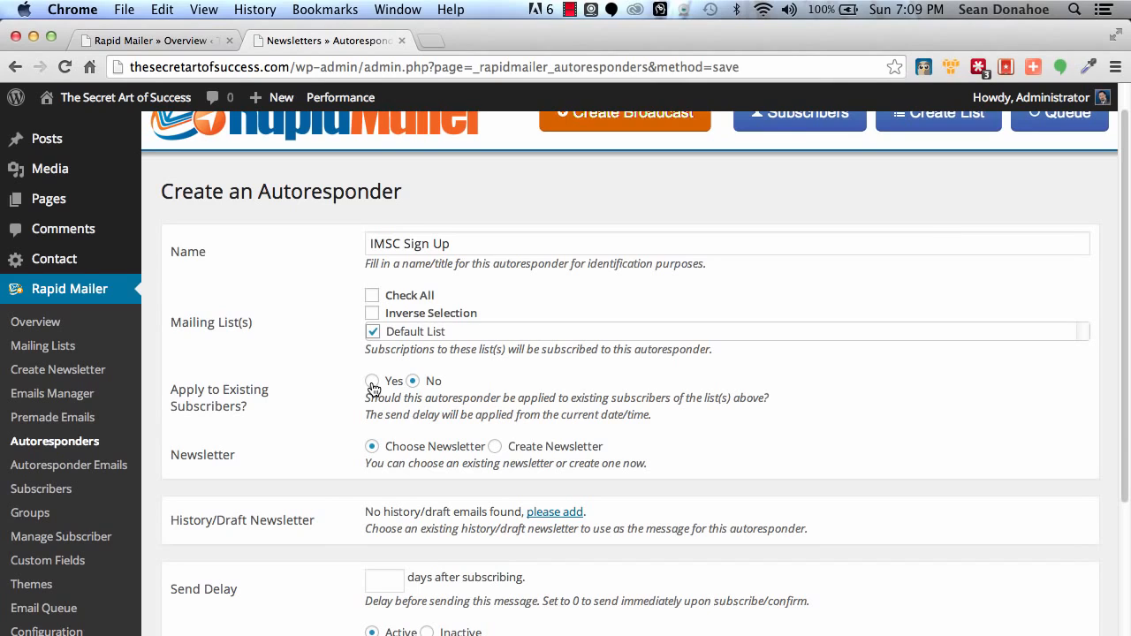
- Apply the autoresponder to existing subscribers and set its newsletter option to Create Newsletter
click(372, 381)
scroll(316, 394, down, 3)
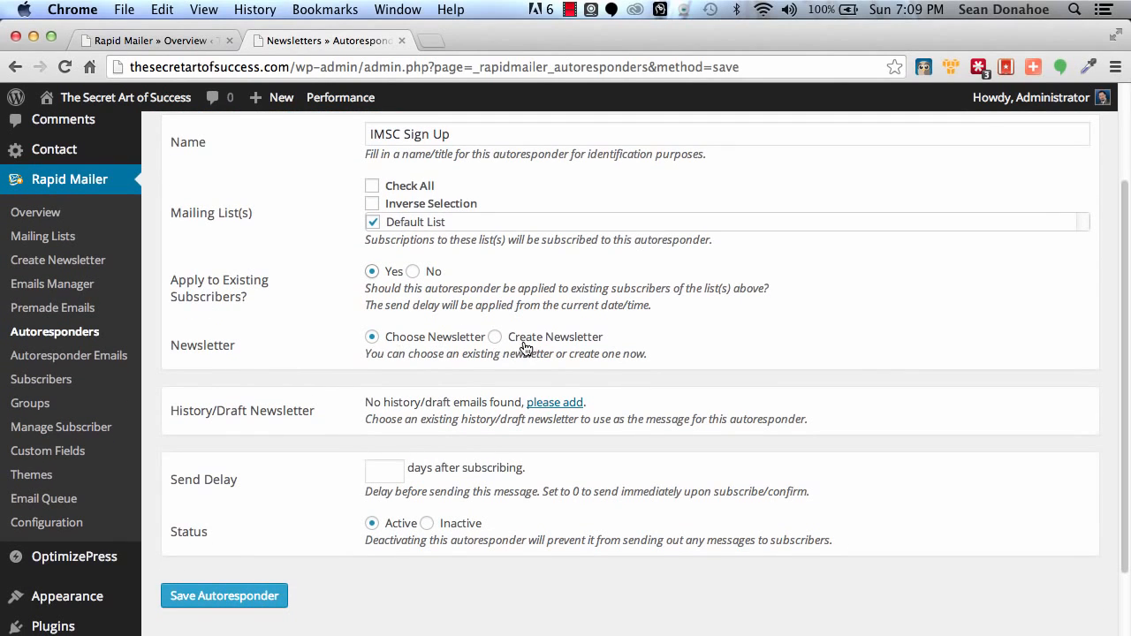
click(525, 347)
- Examine the personalization and social media shortcodes available for the autoresponder's newsletter content
scroll(566, 434, down, 5)
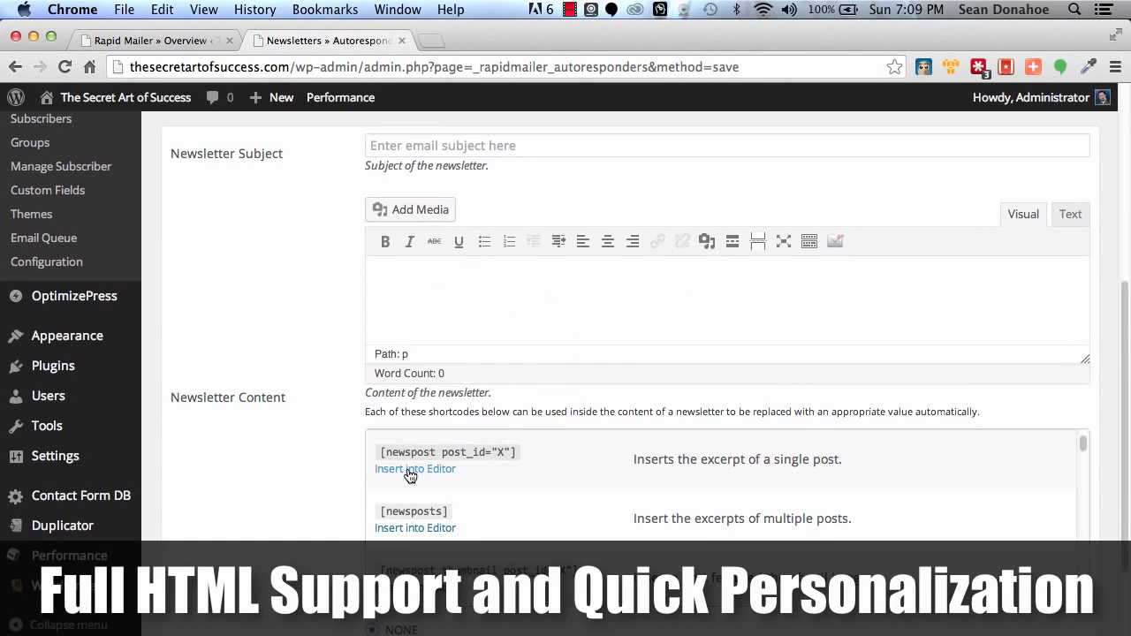
scroll(674, 515, down, 1)
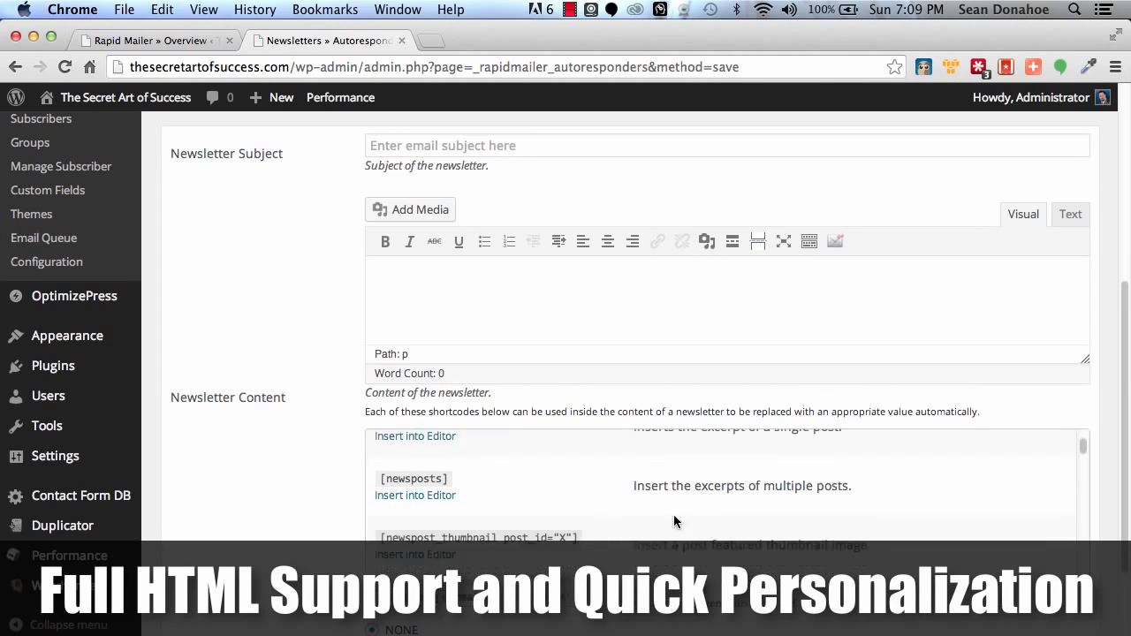
scroll(673, 515, down, 5)
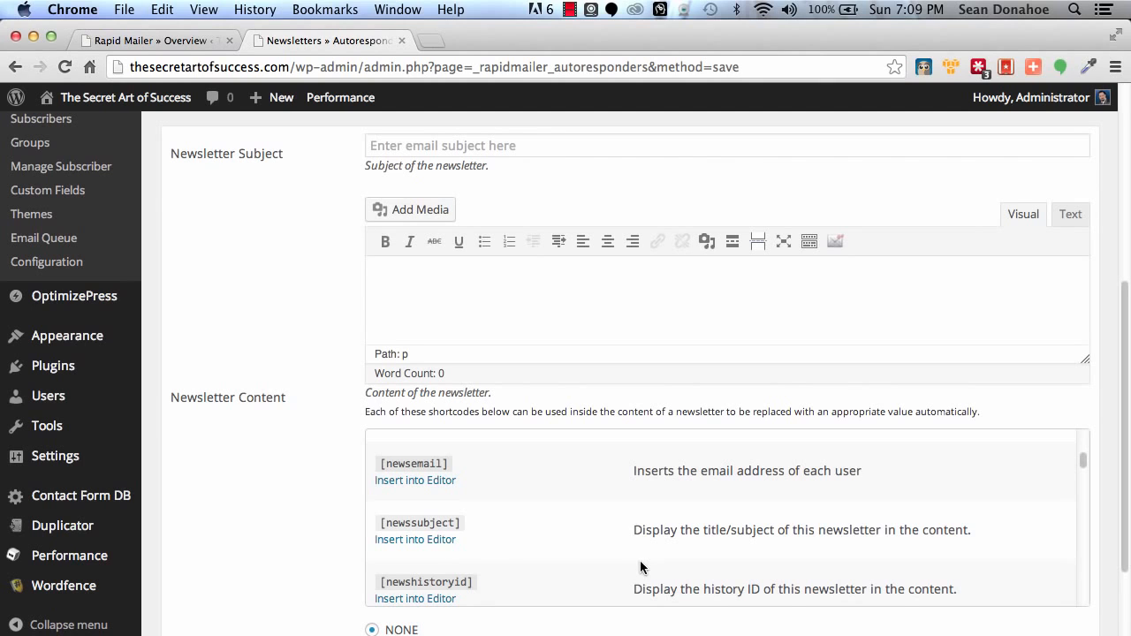
scroll(638, 555, down, 5)
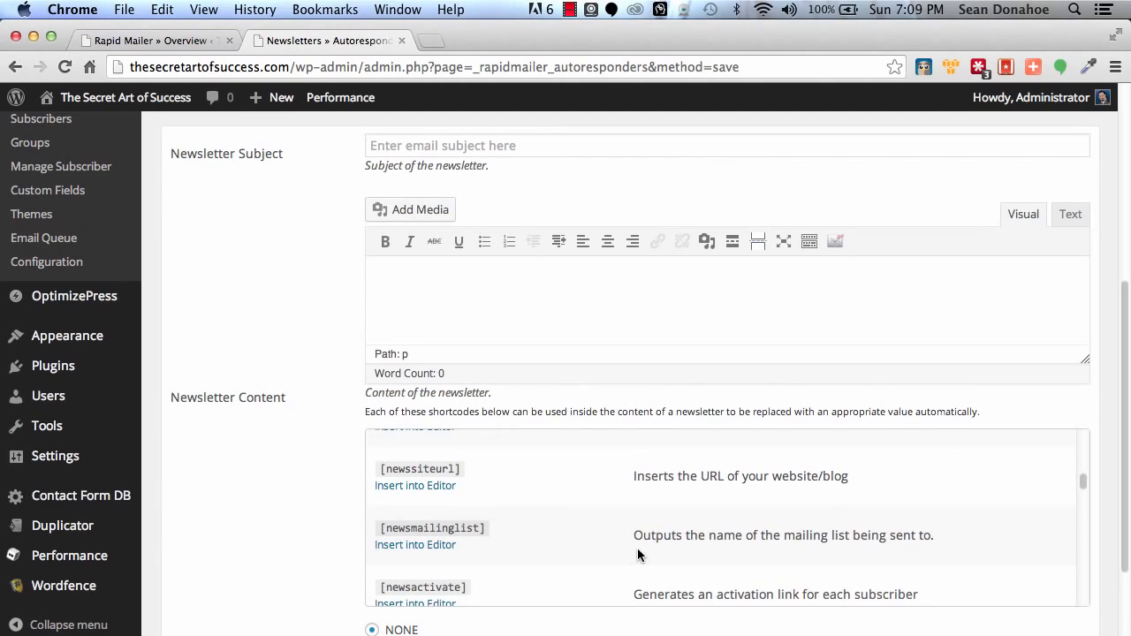
scroll(638, 554, down, 10)
scroll(637, 548, down, 10)
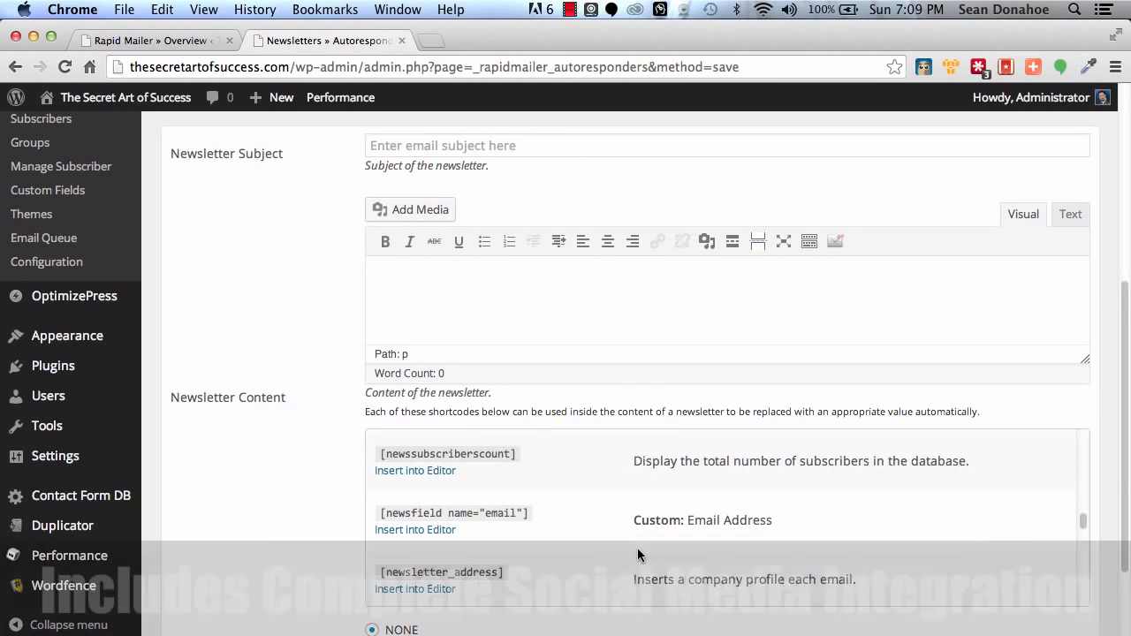
scroll(637, 552, down, 5)
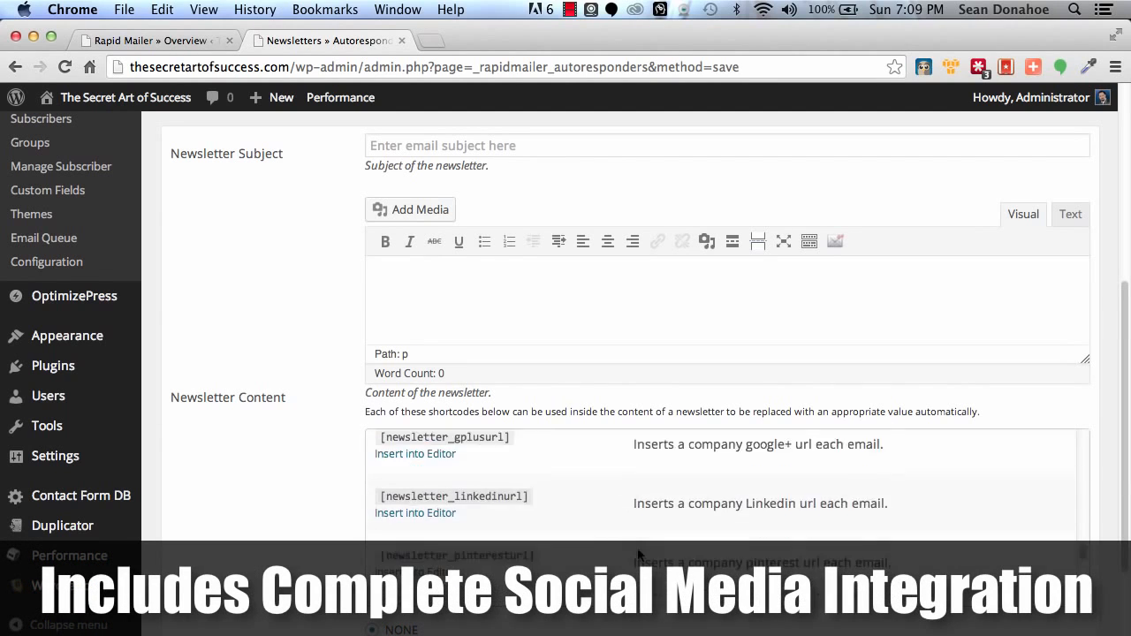
scroll(638, 554, down, 10)
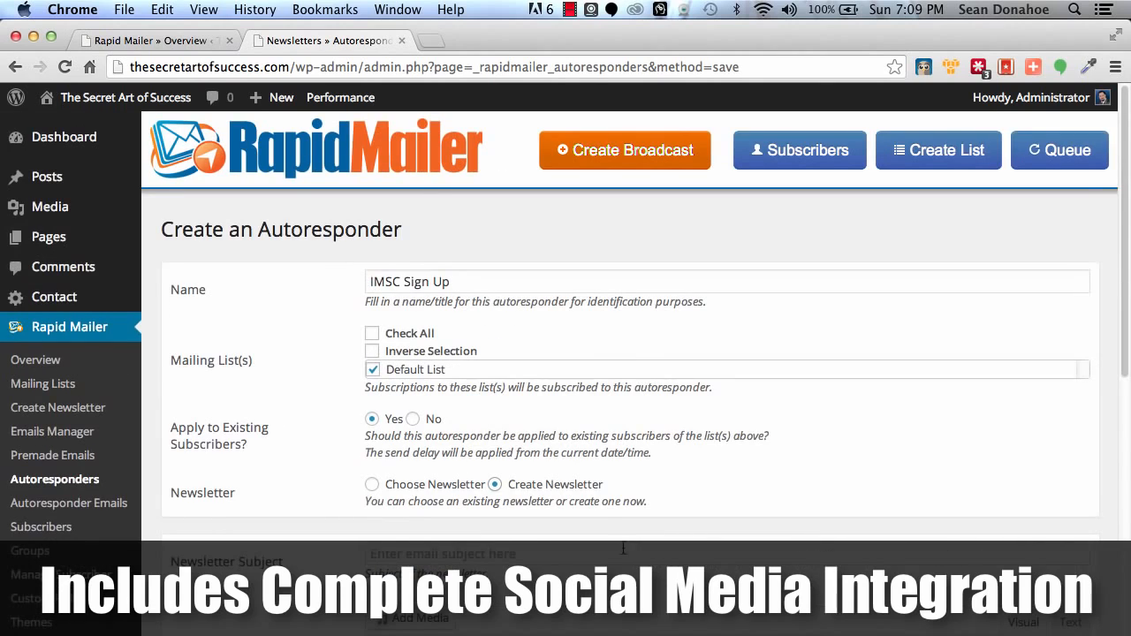
- Review the rest of the autoresponder form, including the newsletter editor, theme choices, send delay and status
scroll(623, 548, down, 6)
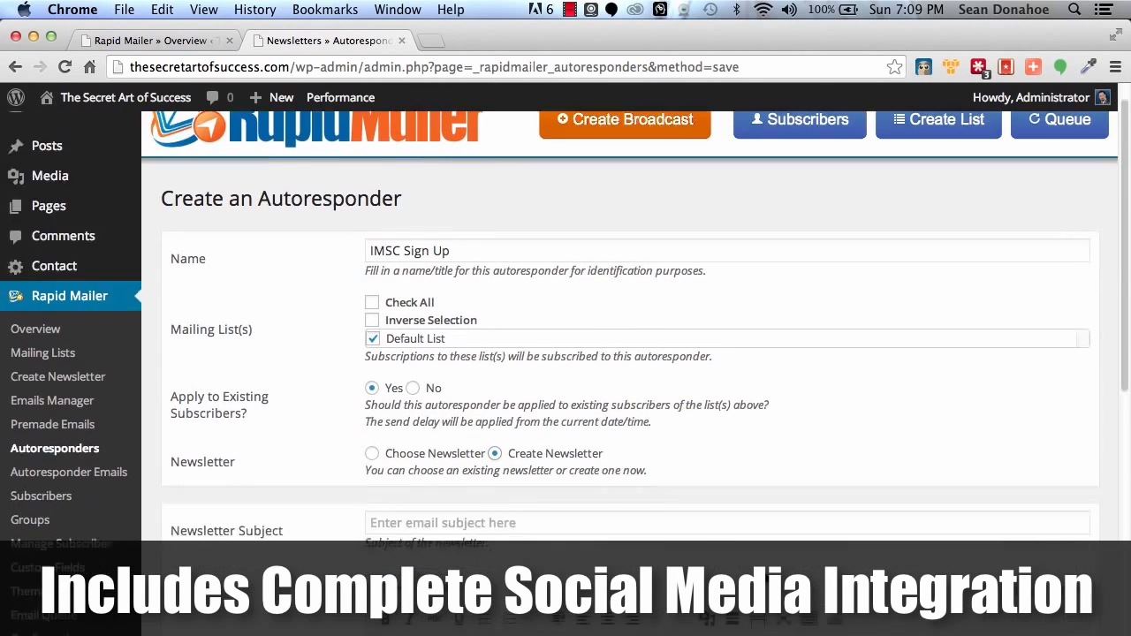
scroll(331, 554, down, 4)
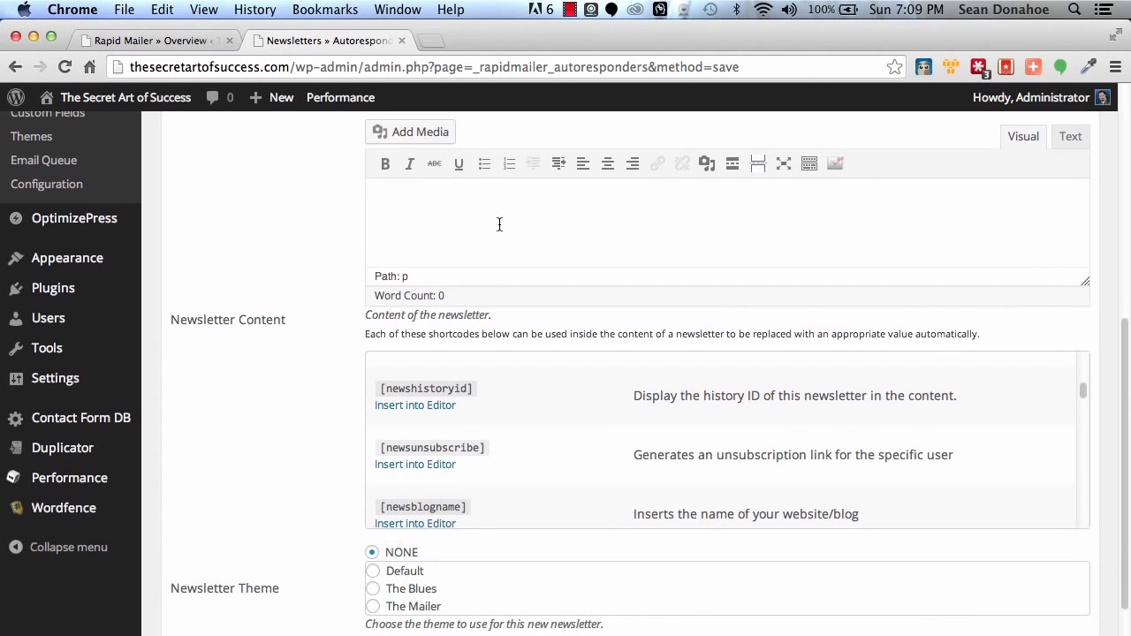
scroll(317, 477, down, 4)
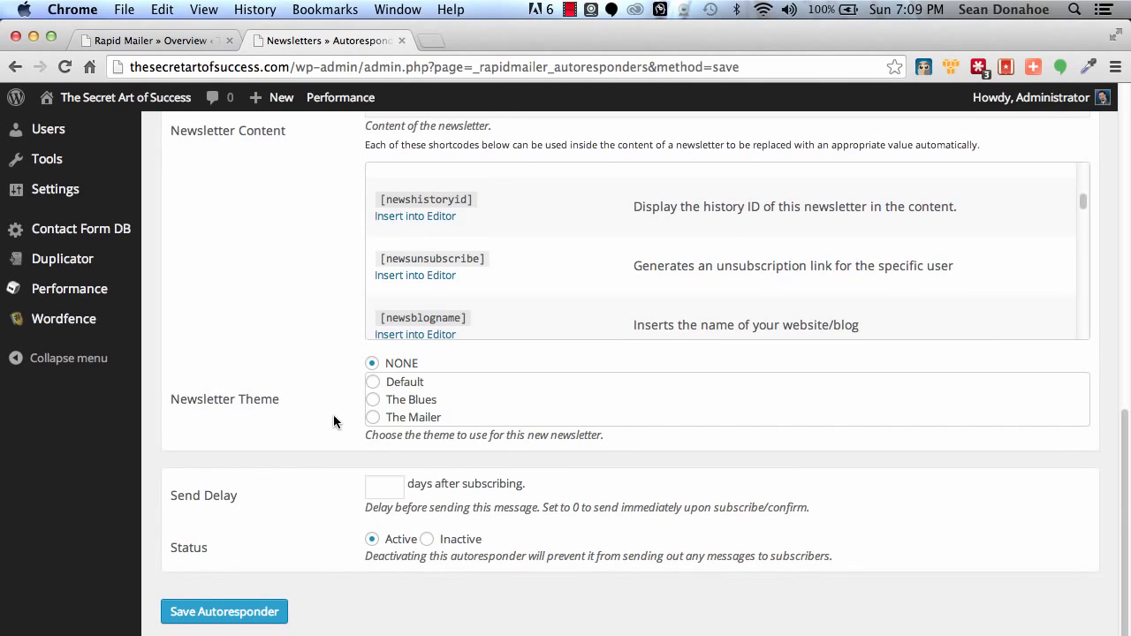
click(394, 494)
scroll(198, 397, up, 15)
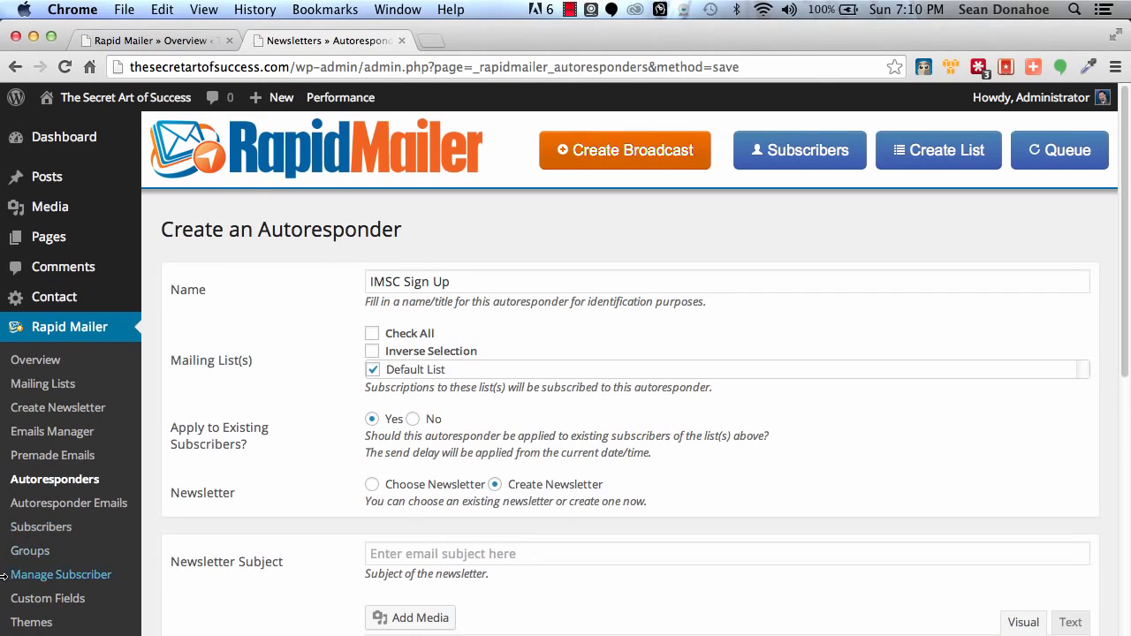
- Go to Rapid Mailer's Manage Subscriber page and choose emailtest.csv from the Desktop as the import file
click(94, 574)
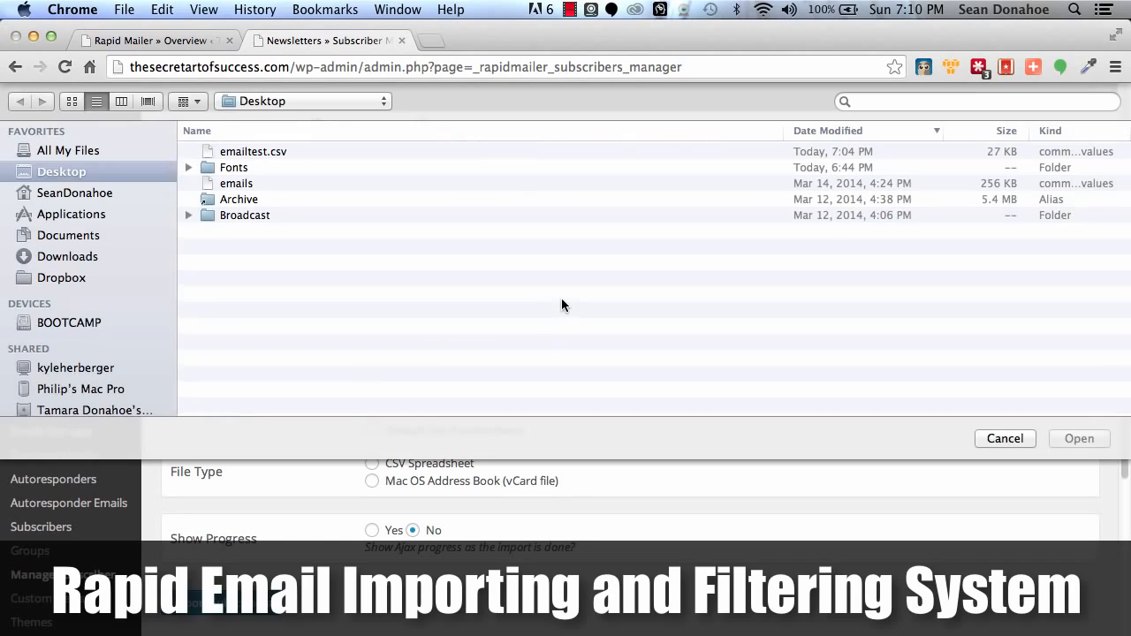
click(259, 151)
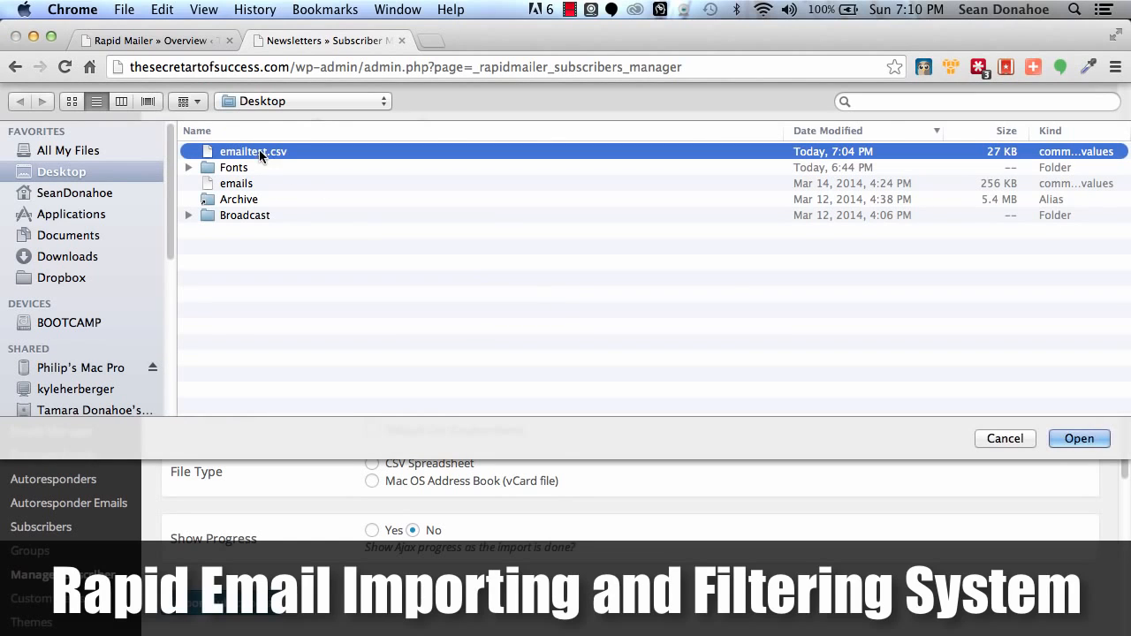
click(1078, 440)
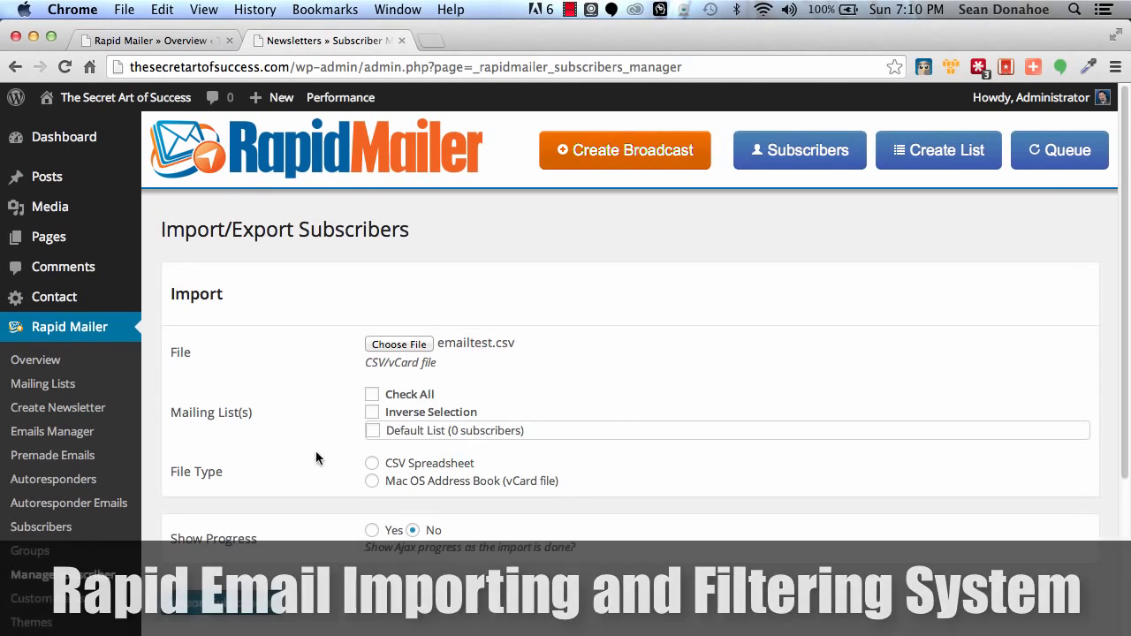
- Assign the imported subscribers to the Default List and set the file type to CSV Spreadsheet
click(373, 431)
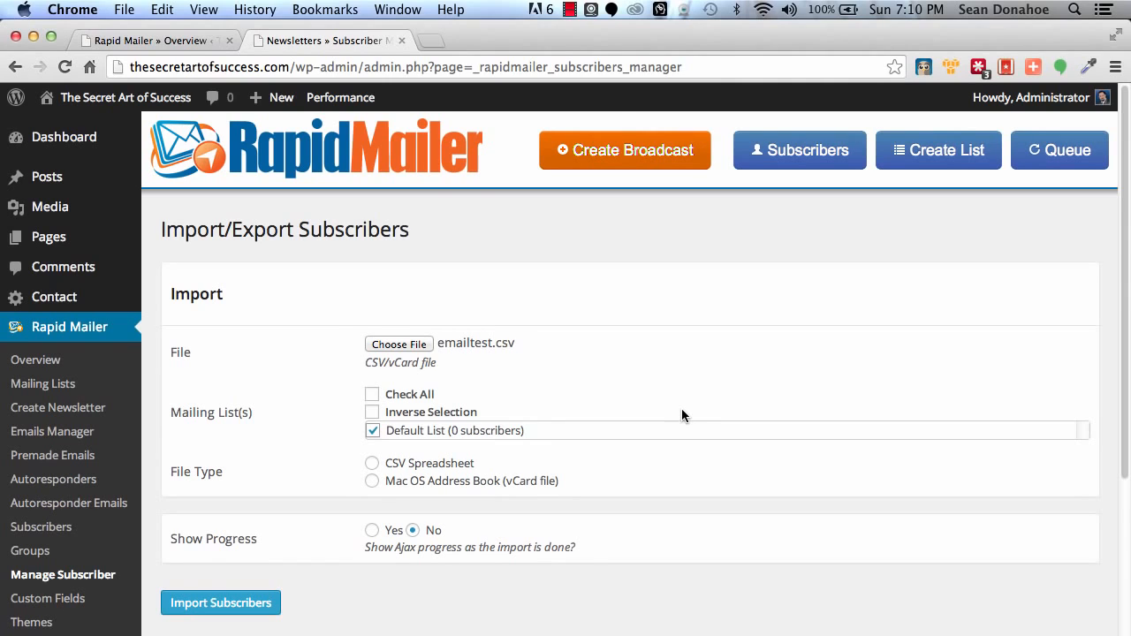
scroll(678, 408, down, 1)
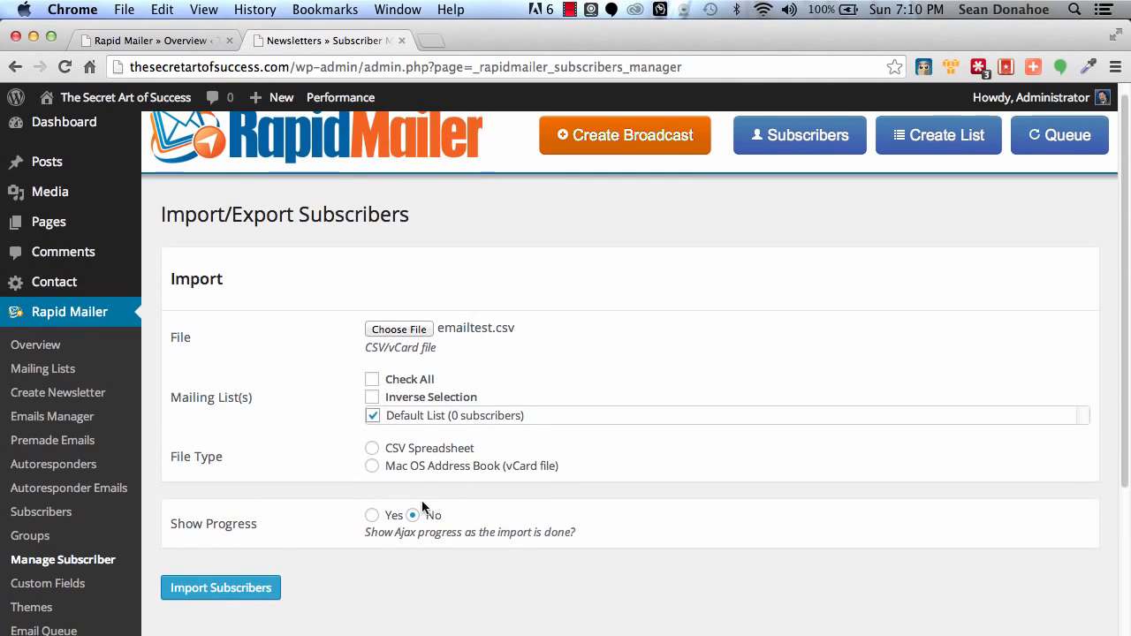
click(371, 448)
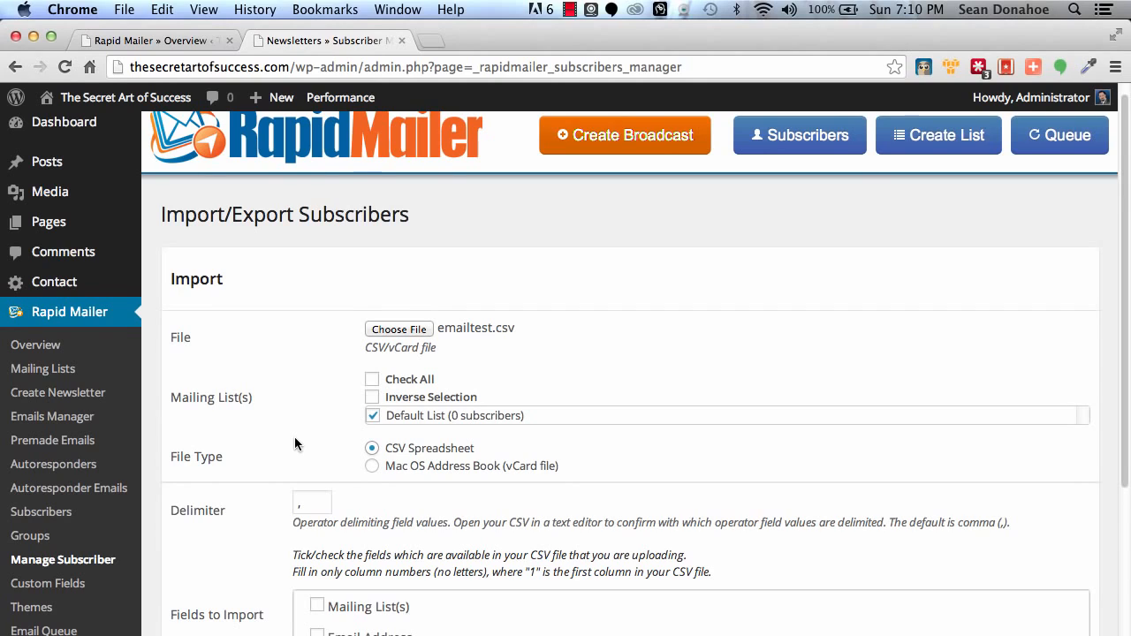
- Include the Email Address field in the import and set its column number to 1
scroll(294, 438, down, 5)
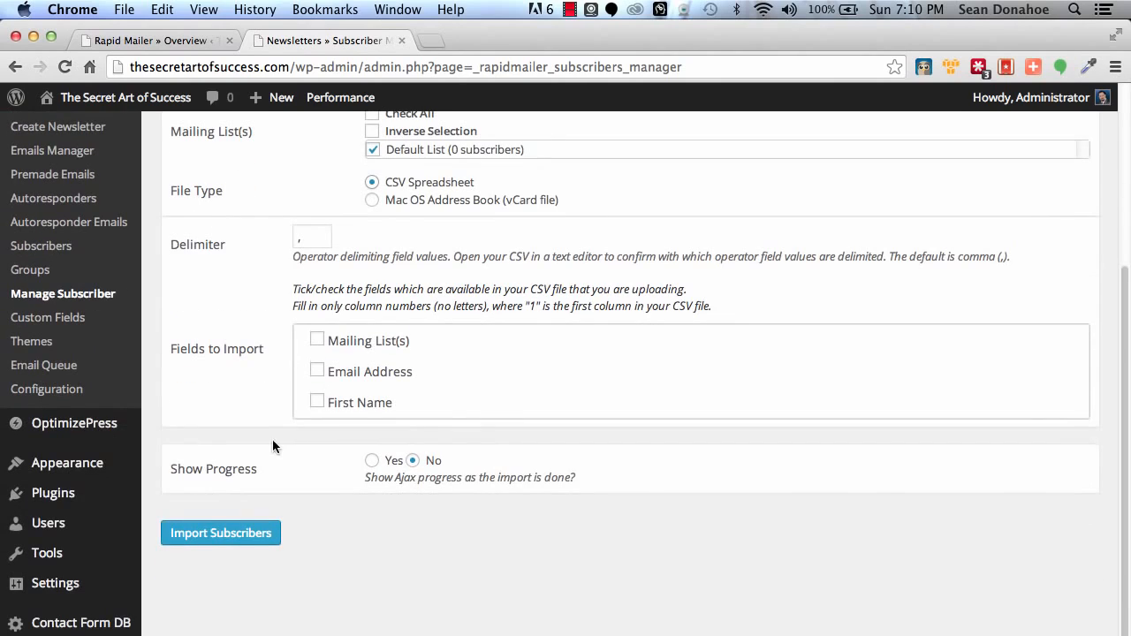
click(316, 370)
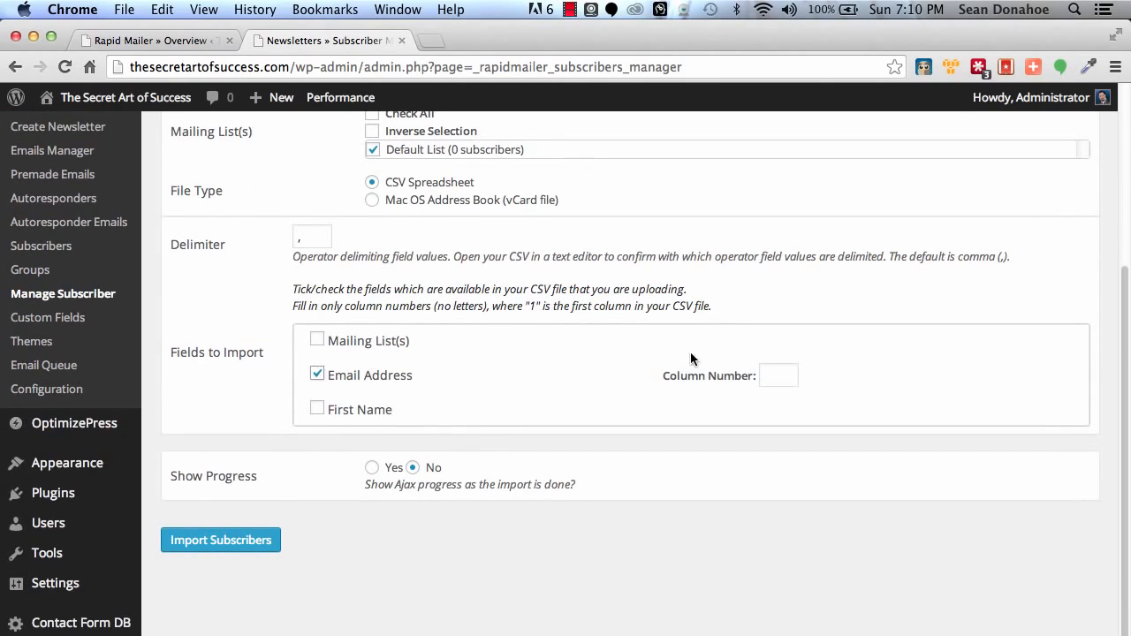
click(783, 362)
text(1)
click(893, 372)
- Enable Show Progress for the import and start importing the subscribers
click(371, 468)
scroll(279, 456, up, 4)
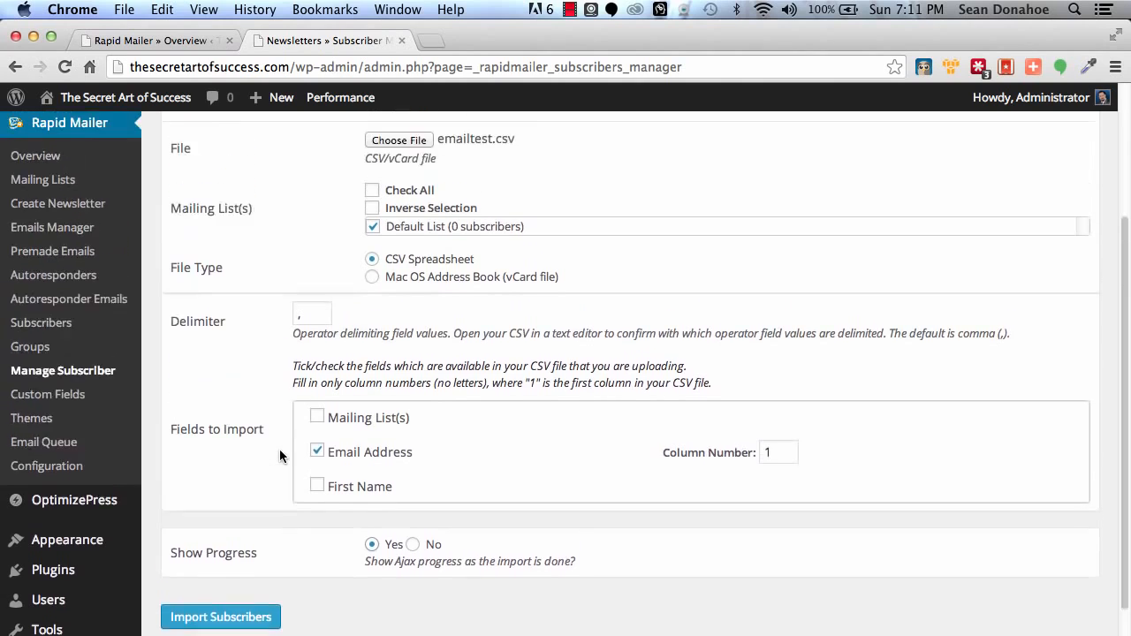
scroll(279, 456, down, 5)
click(218, 482)
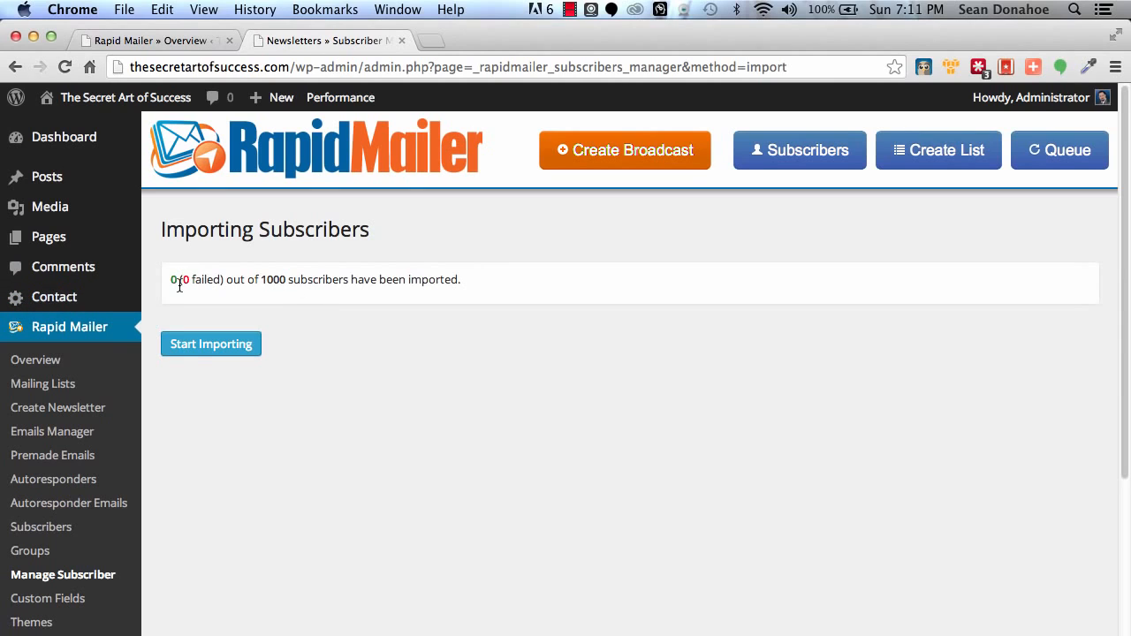
click(210, 344)
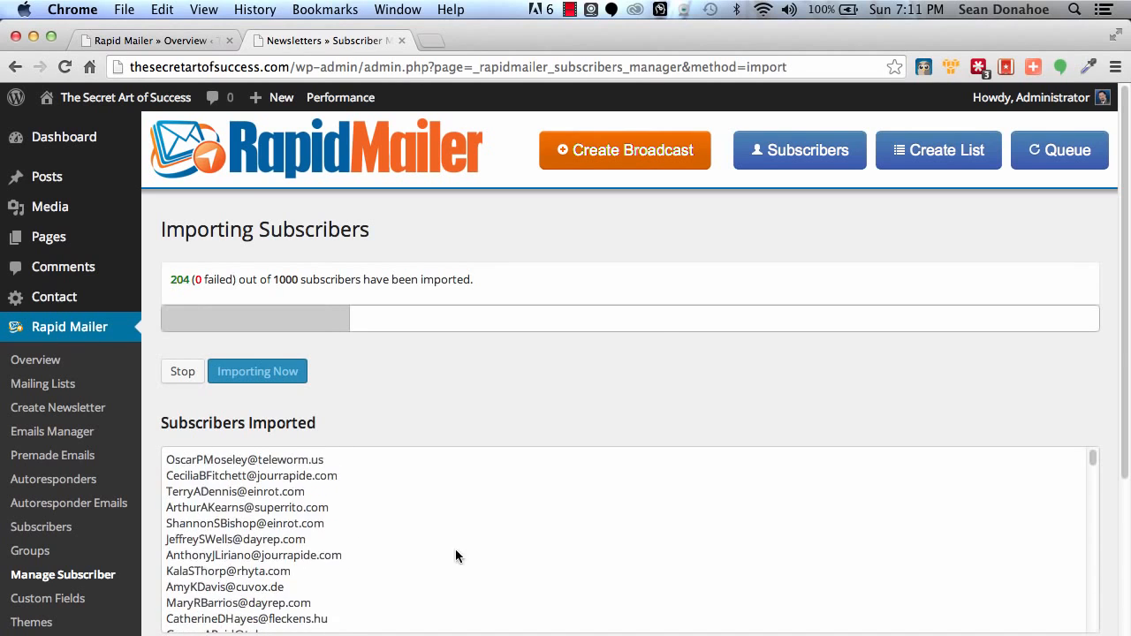
- Open Rapid Mailer's Custom Fields page in a new browser tab and switch to it while the import runs
scroll(90, 589, down, 3)
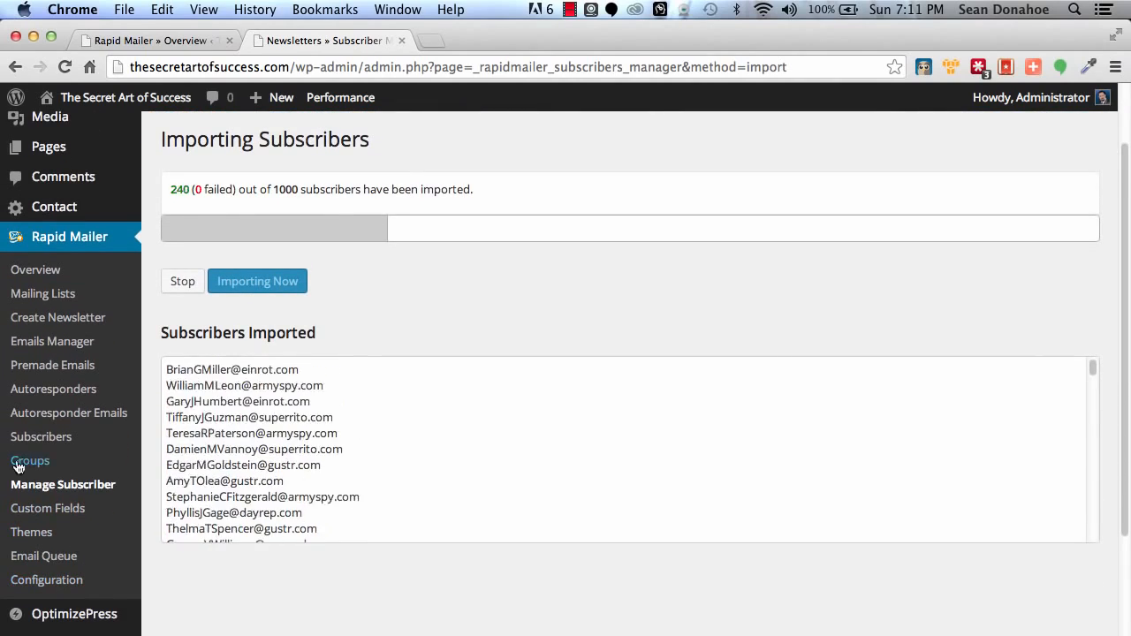
right_click(24, 510)
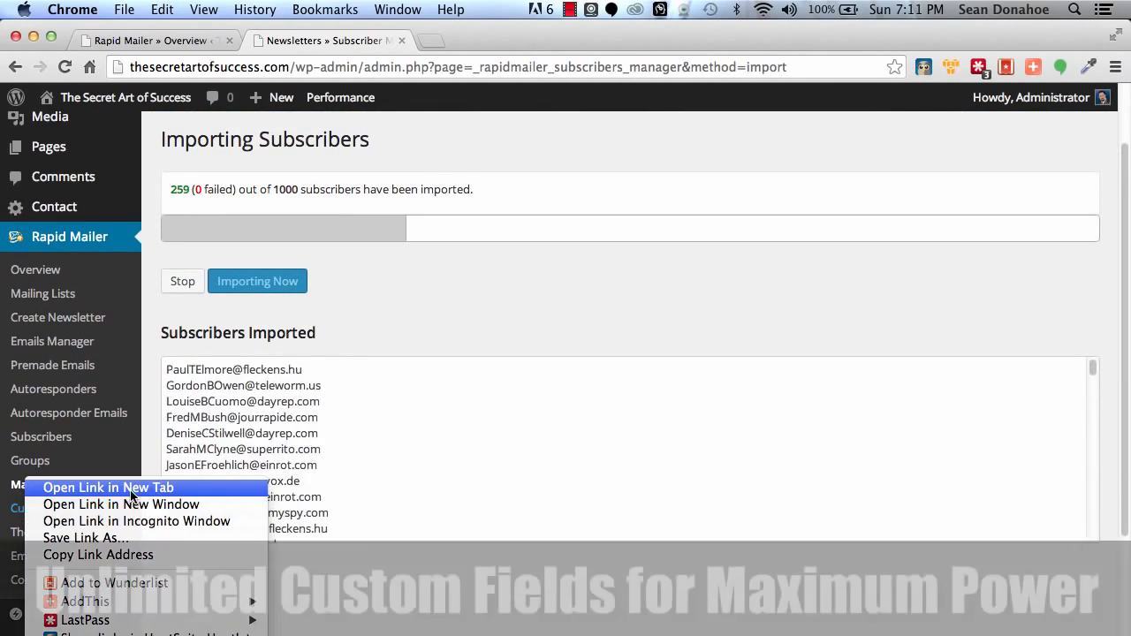
click(97, 488)
click(517, 40)
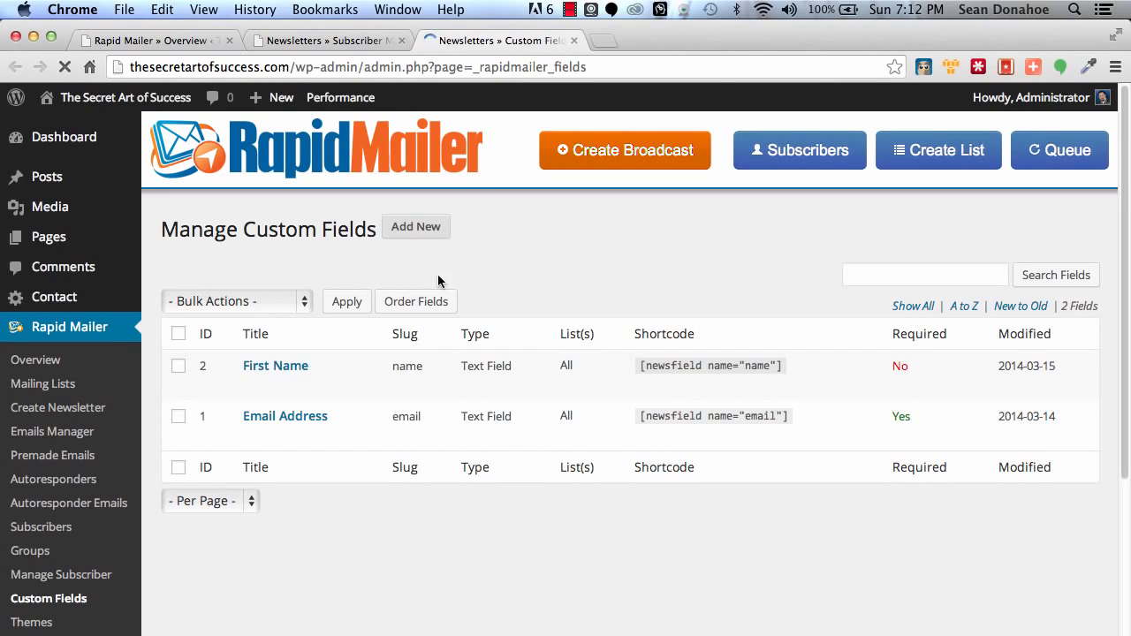
- Start a new theme from the Themes page and compare the Paste HTML Code, Zip Package and HTML File theme types
click(27, 623)
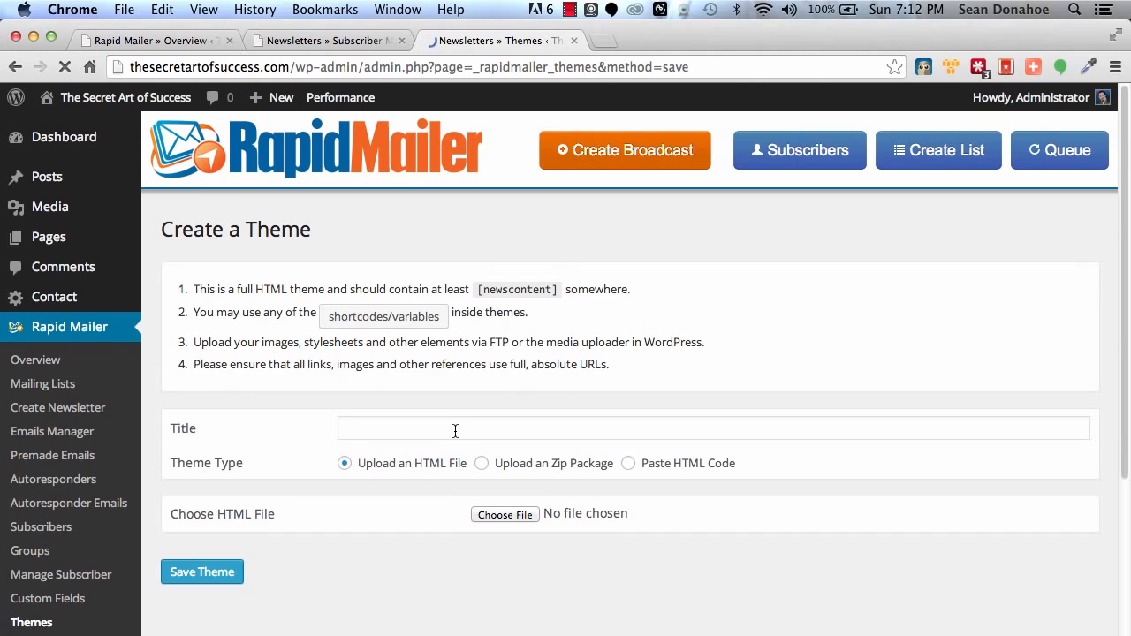
click(658, 468)
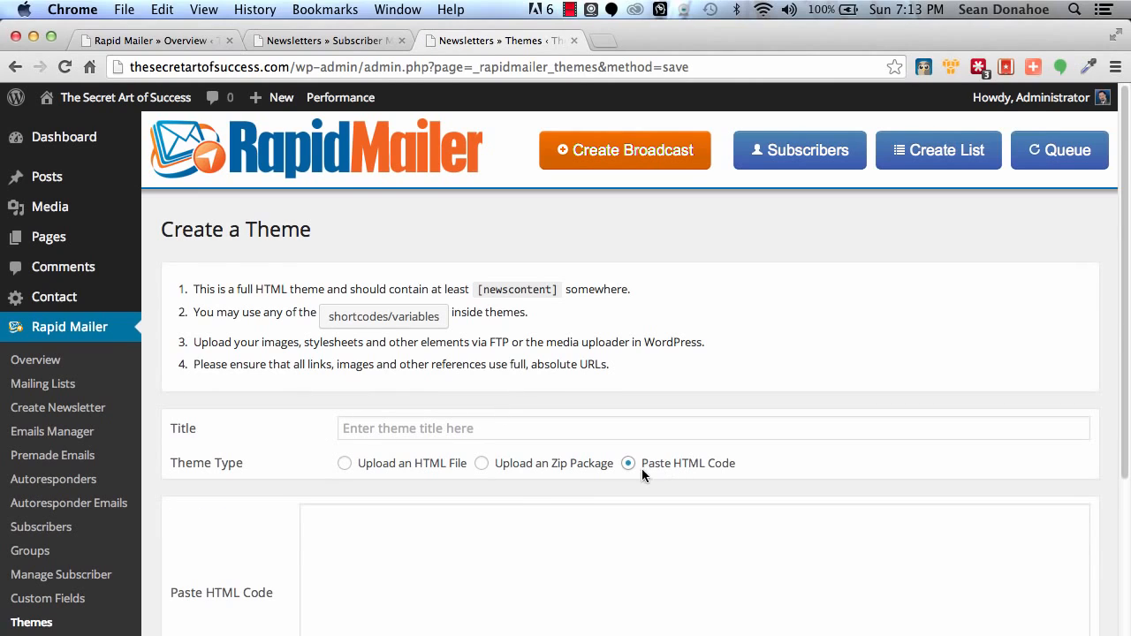
scroll(462, 608, down, 2)
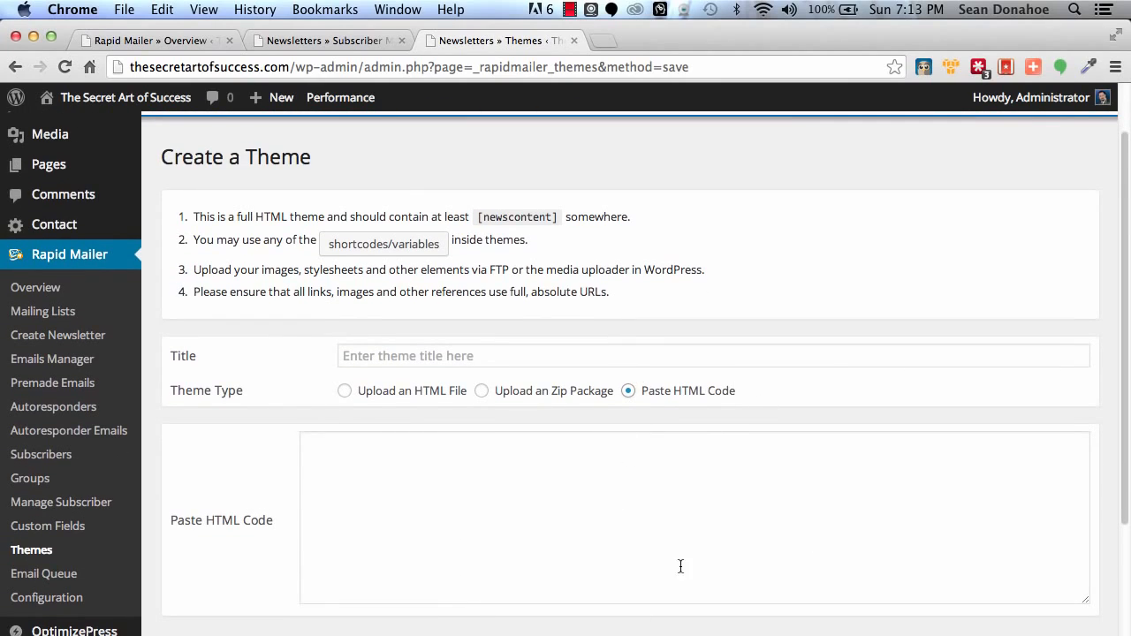
scroll(752, 535, down, 1)
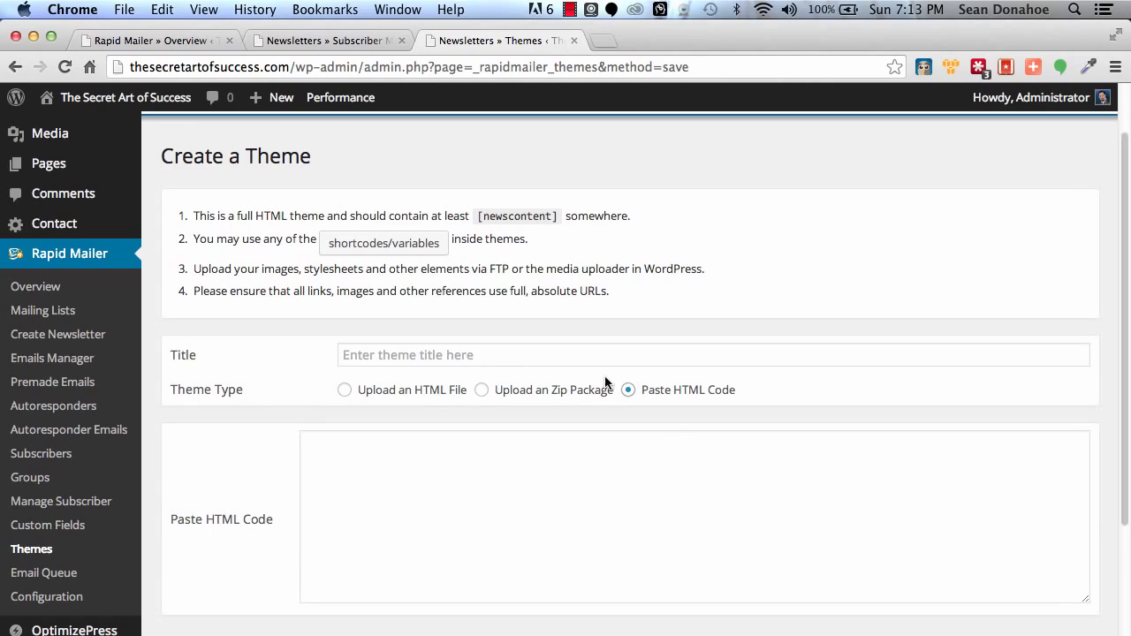
click(481, 389)
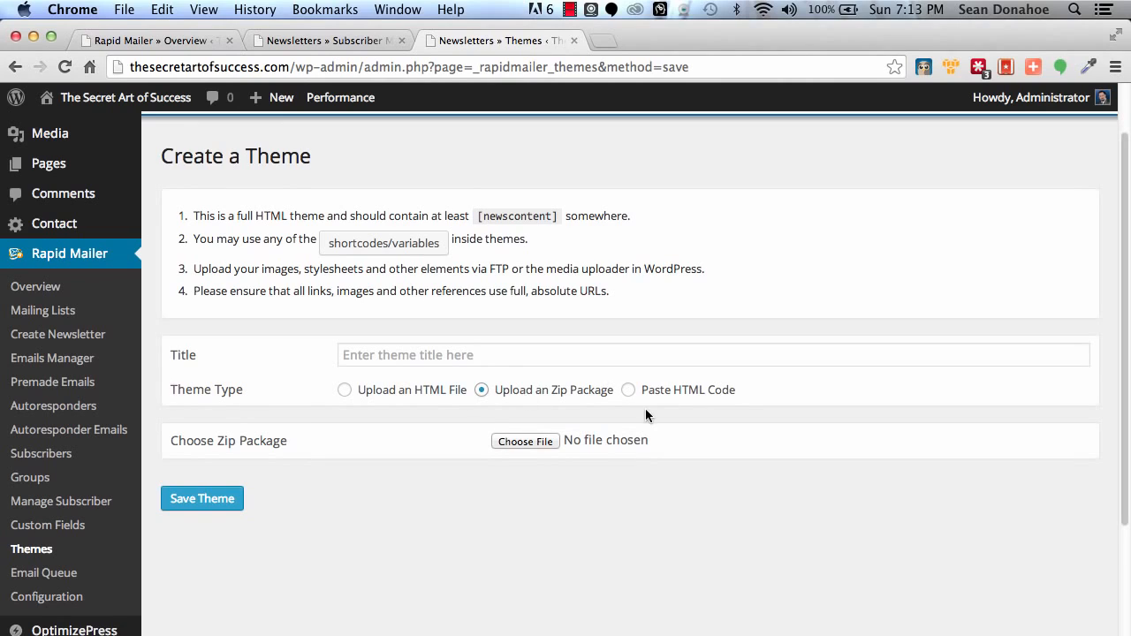
click(344, 390)
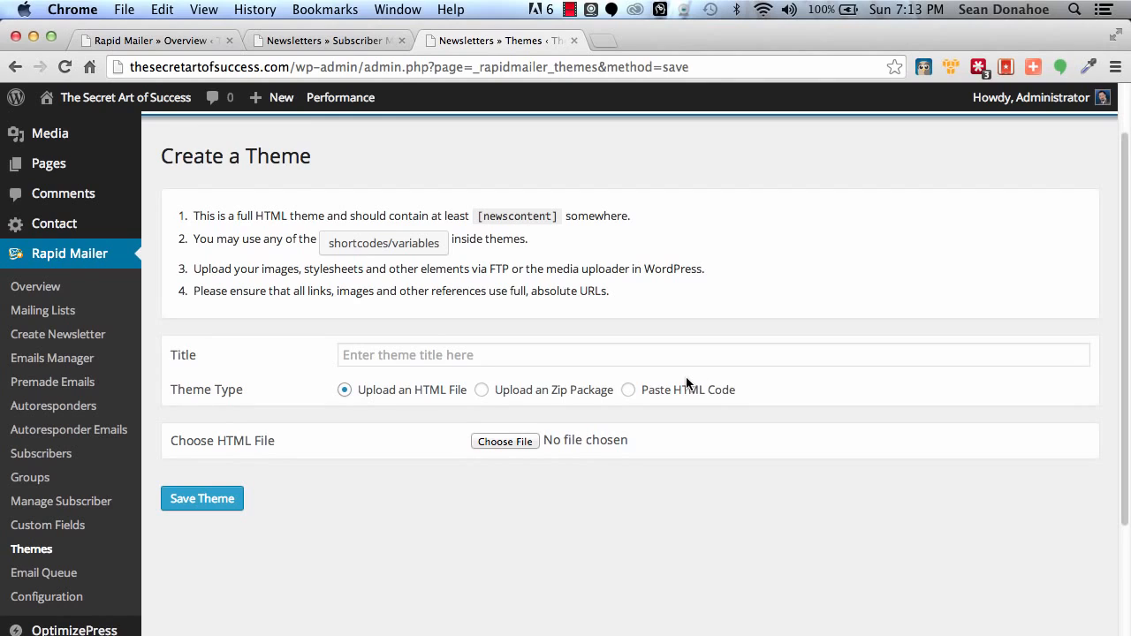
- Open the Email Queue page and examine its schedule details, highlighting the number of emails per schedule interval
click(66, 581)
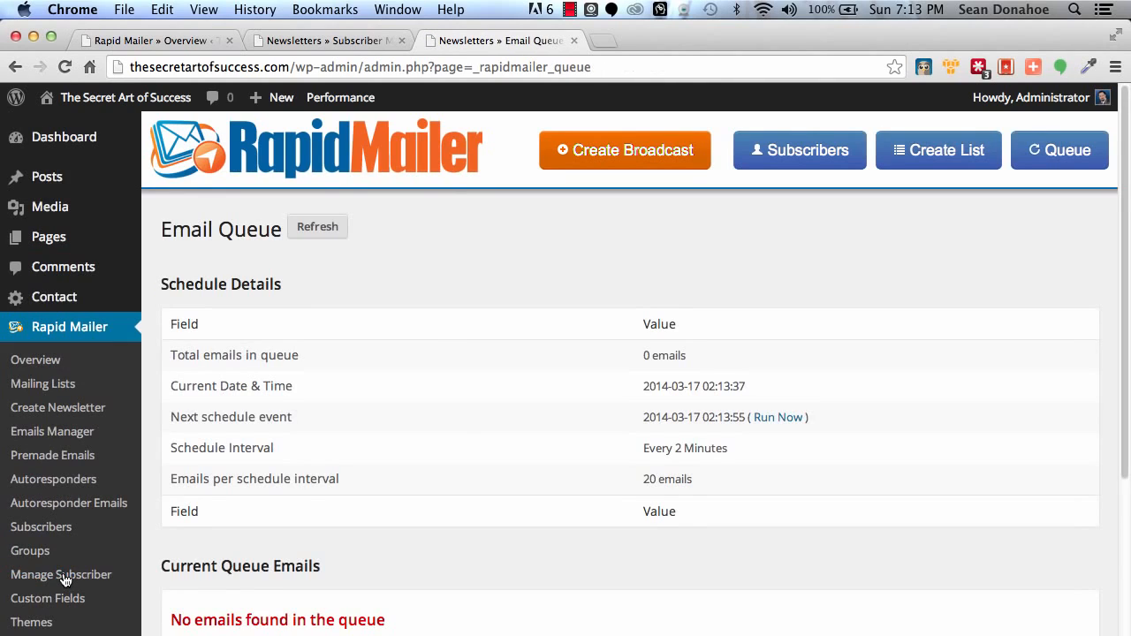
scroll(390, 548, down, 4)
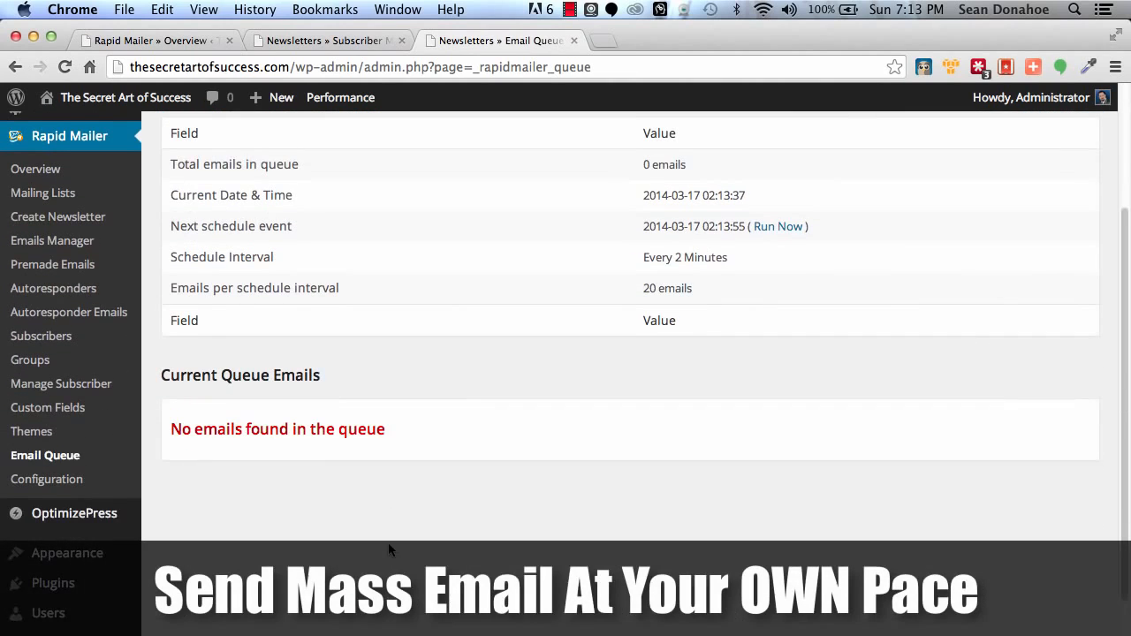
scroll(390, 548, up, 1)
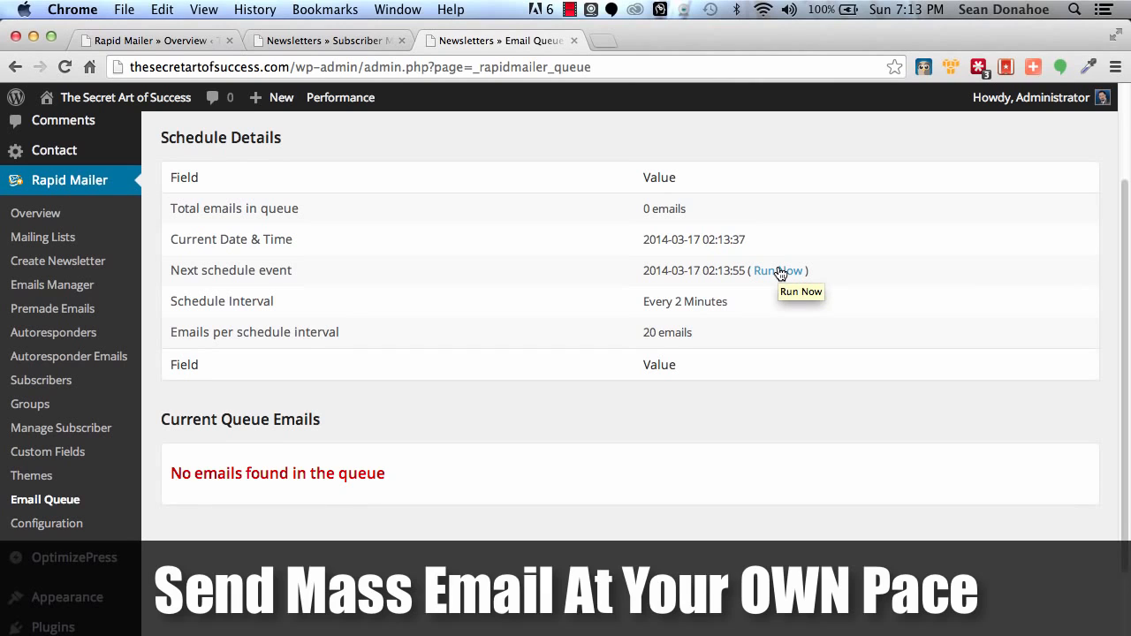
drag(644, 332, 696, 331)
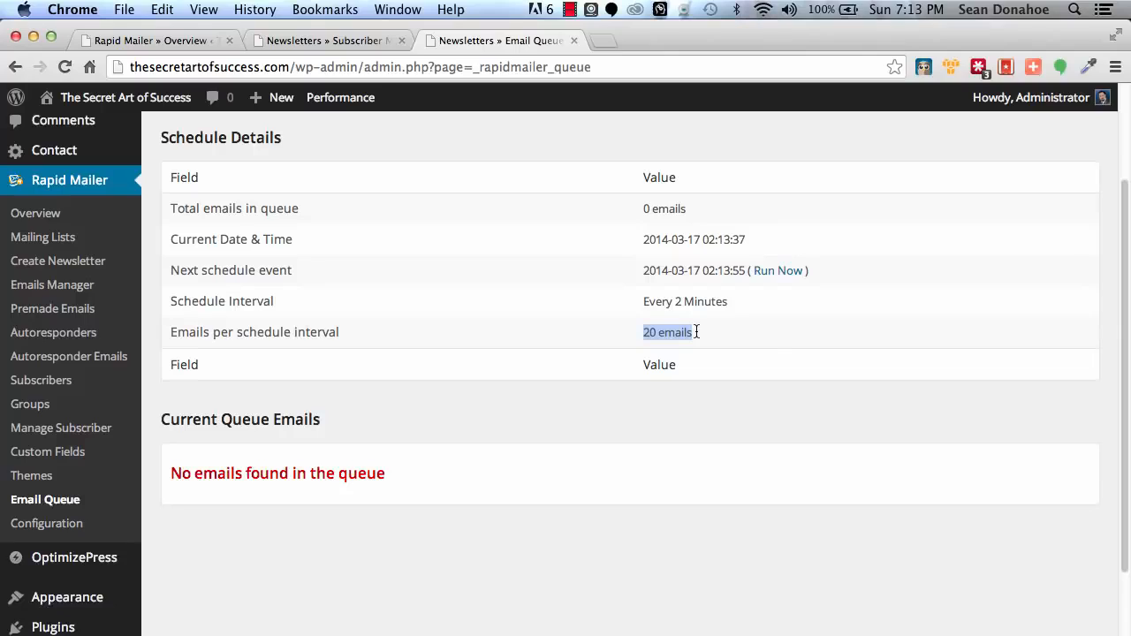
- Open Rapid Mailer's Configuration page and examine the General Mail Settings
click(772, 338)
click(37, 531)
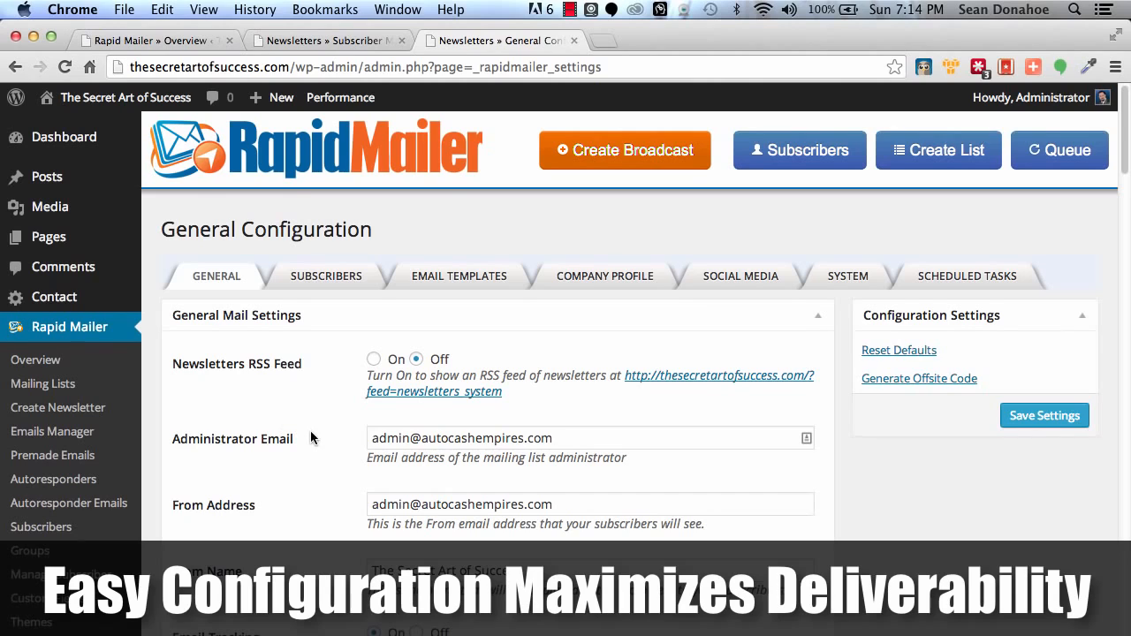
scroll(310, 433, down, 1)
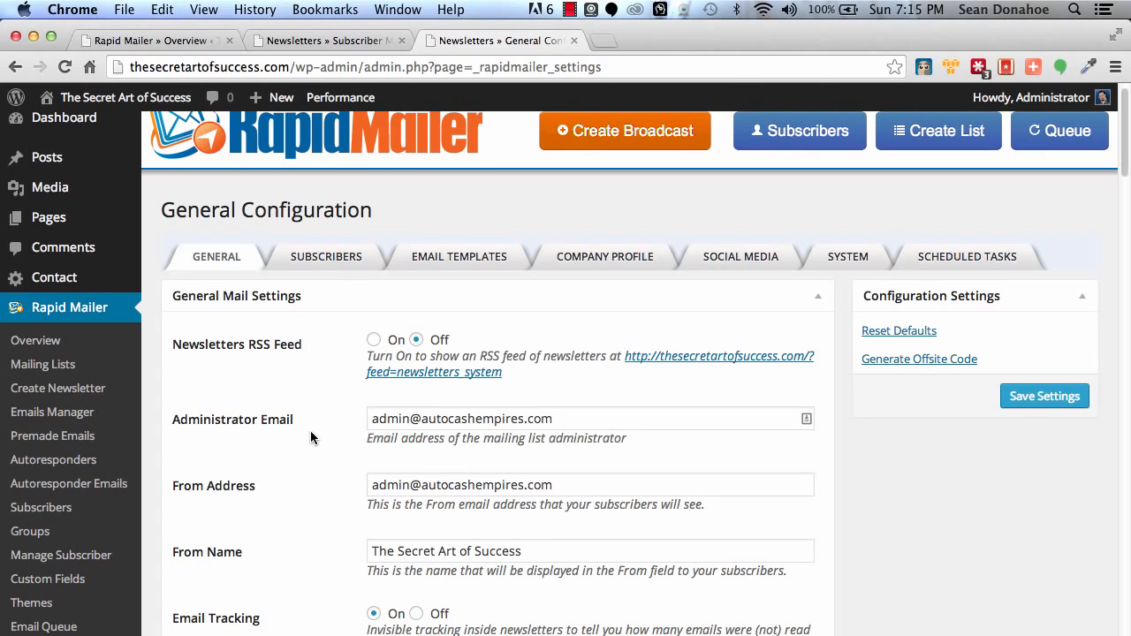
scroll(311, 436, up, 1)
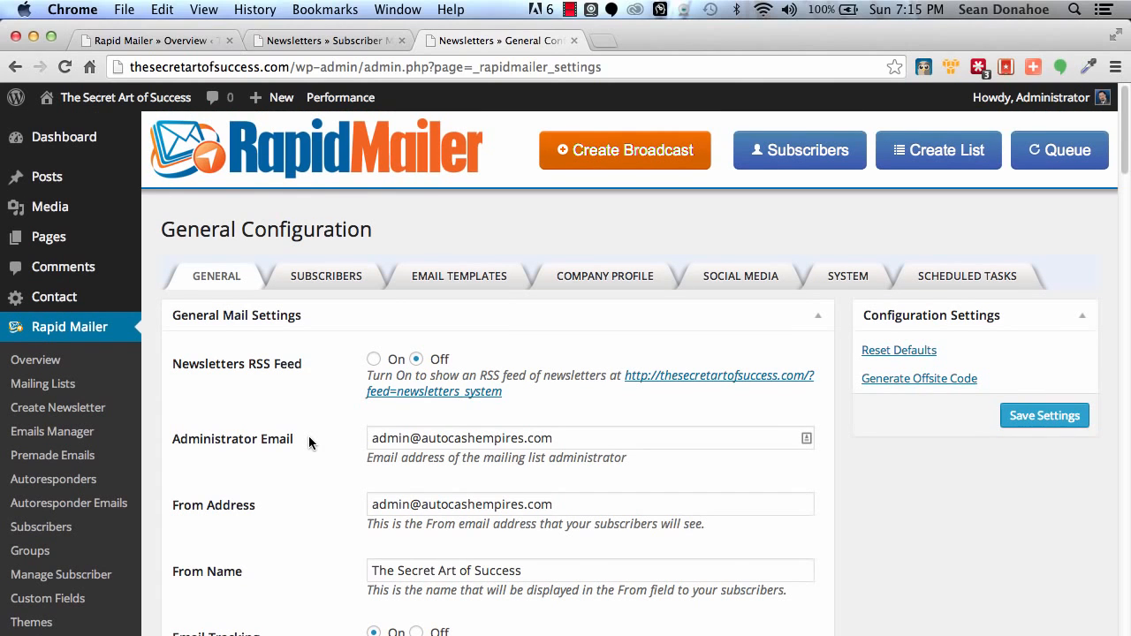
- Compare the Gmail SMTP and WP Mail options under Mail Type, and select SMTP Server
scroll(309, 436, down, 10)
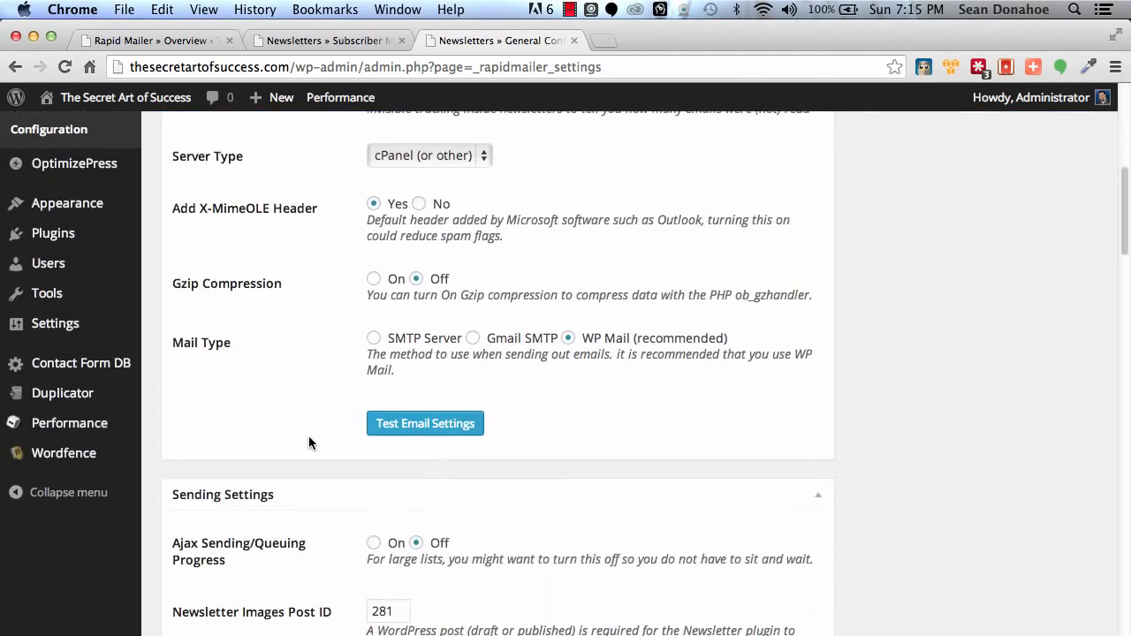
click(508, 343)
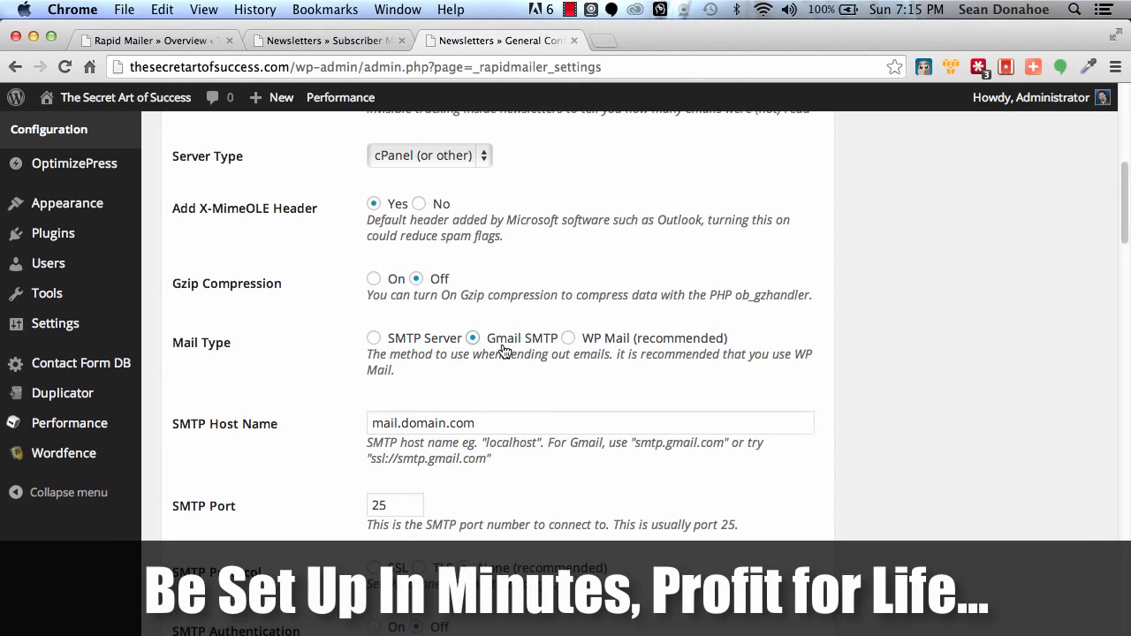
click(568, 341)
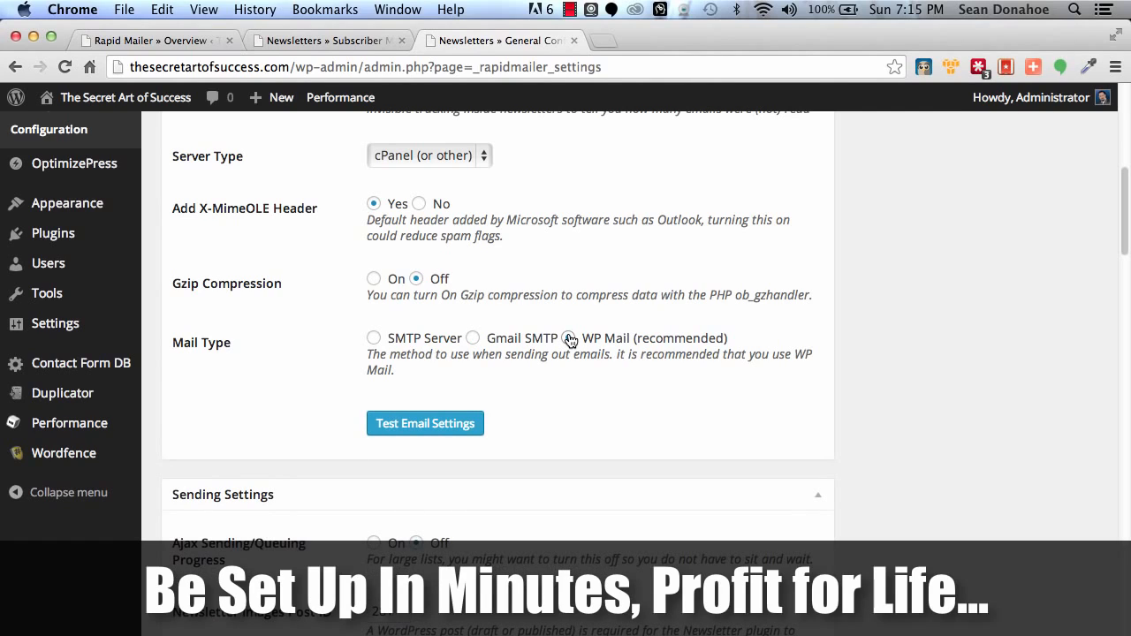
click(378, 343)
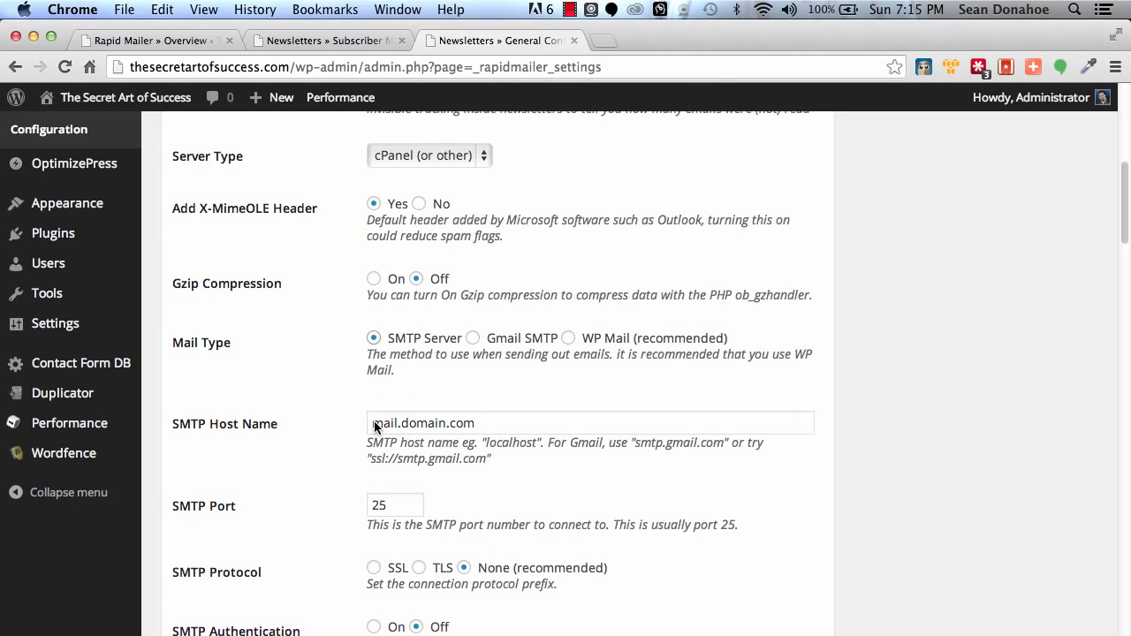
- Examine the SMTP options, the Sending Settings and the Default Subscription Form Settings on the General configuration page
scroll(272, 474, down, 3)
scroll(272, 477, down, 5)
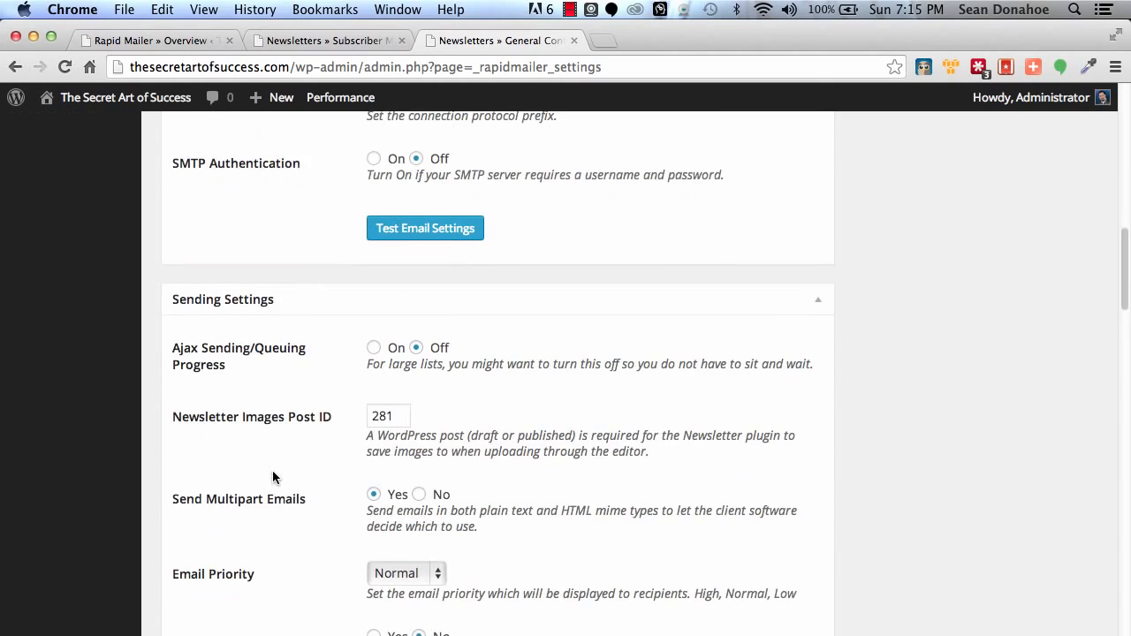
scroll(272, 477, down, 1)
scroll(272, 477, down, 8)
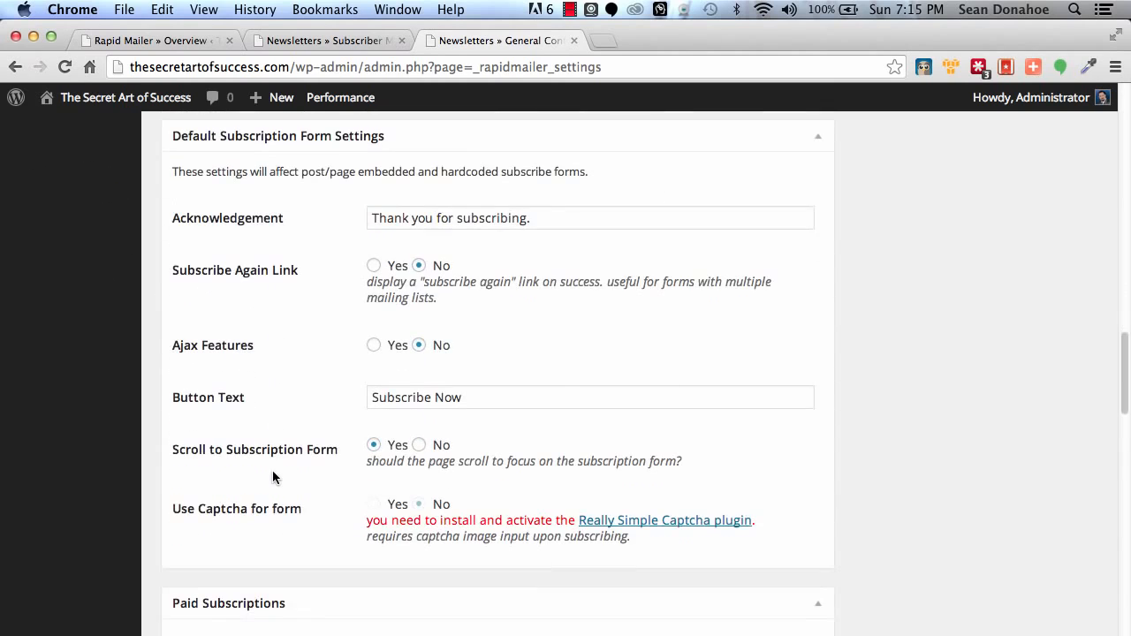
scroll(272, 477, down, 1)
scroll(274, 477, down, 5)
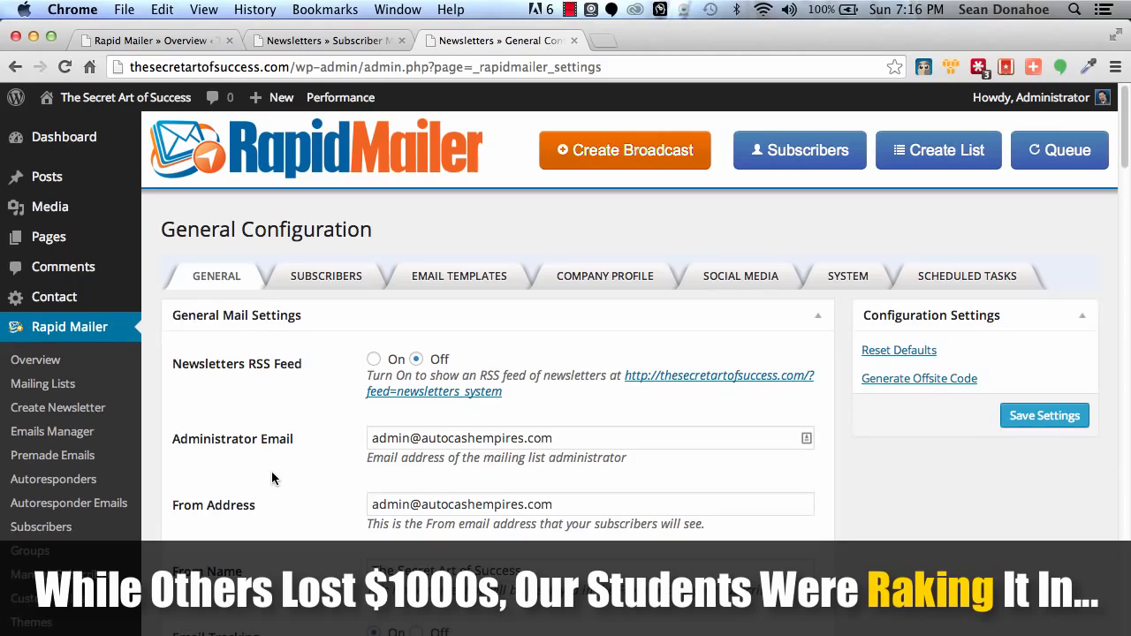
- Turn Paid Subscriptions on, examine its currency, payment method and PayPal options, and turn it off again
scroll(339, 515, down, 4)
scroll(339, 522, down, 20)
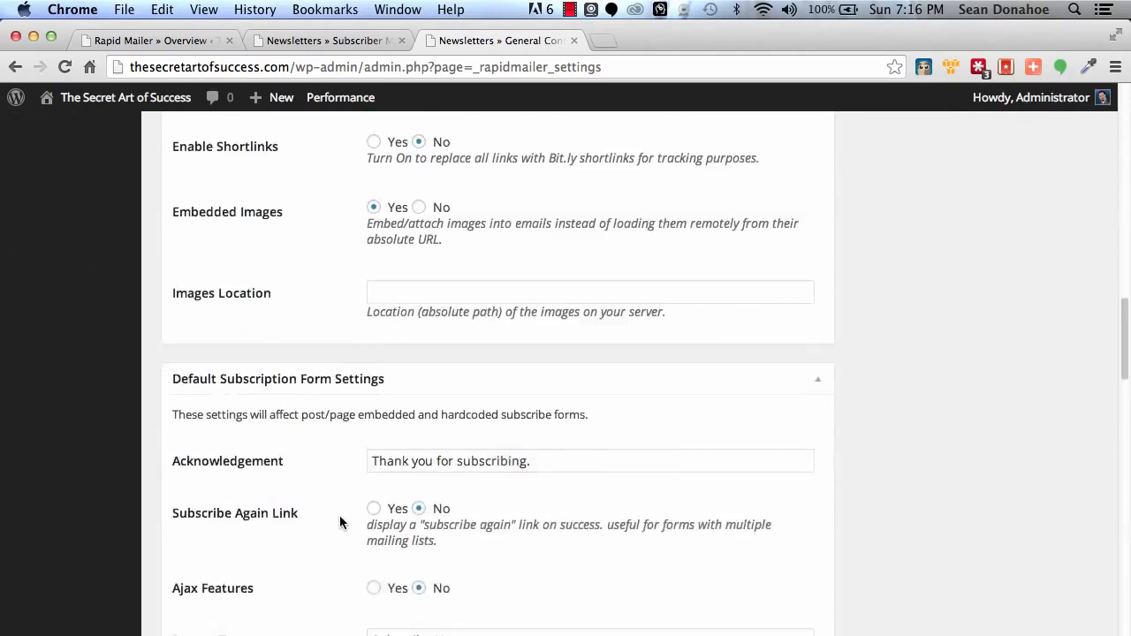
scroll(341, 523, down, 10)
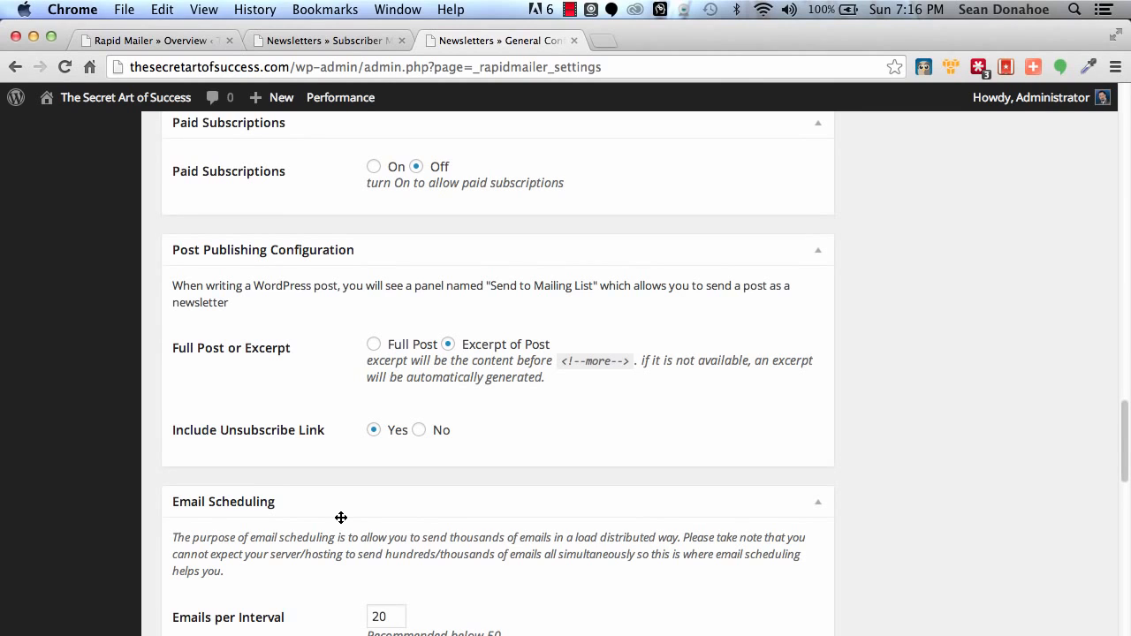
scroll(340, 518, up, 2)
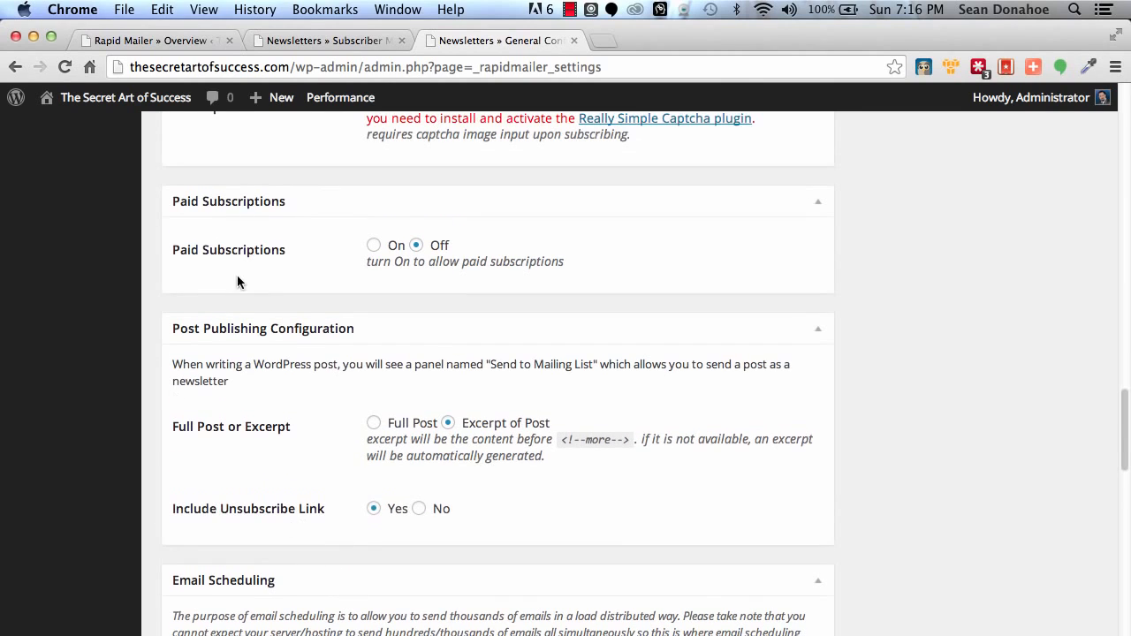
click(373, 246)
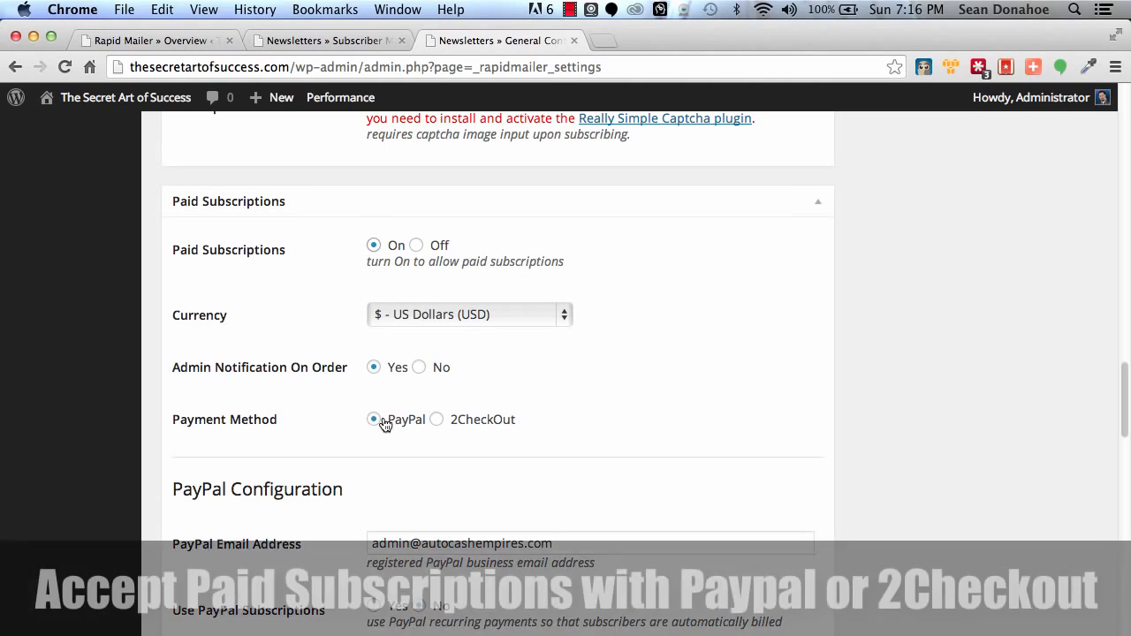
scroll(292, 460, down, 1)
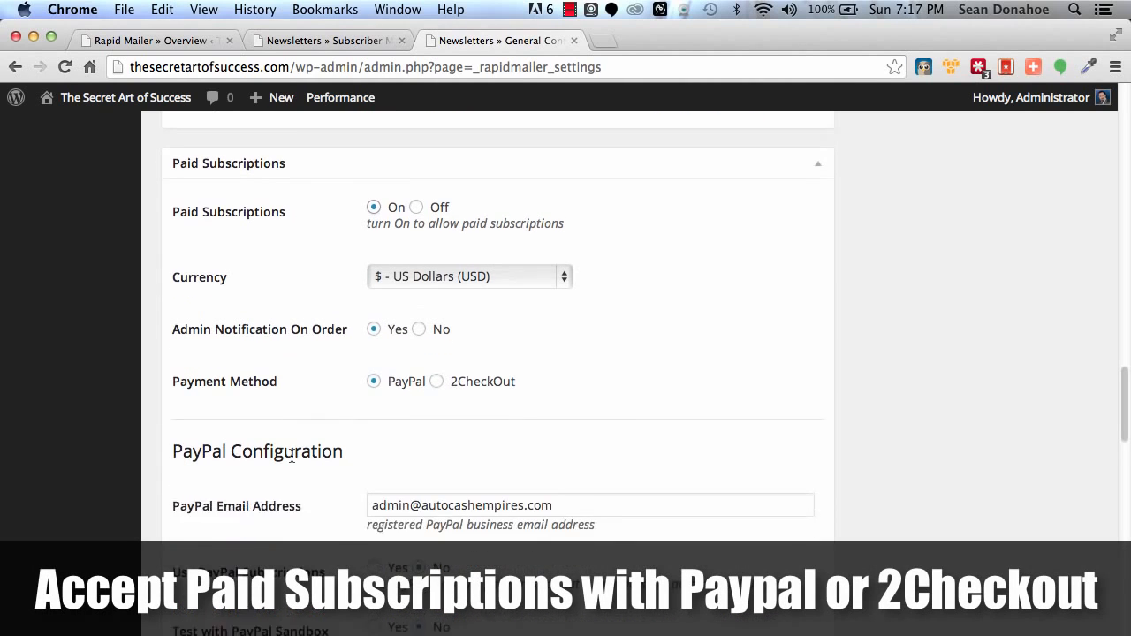
scroll(291, 454, down, 2)
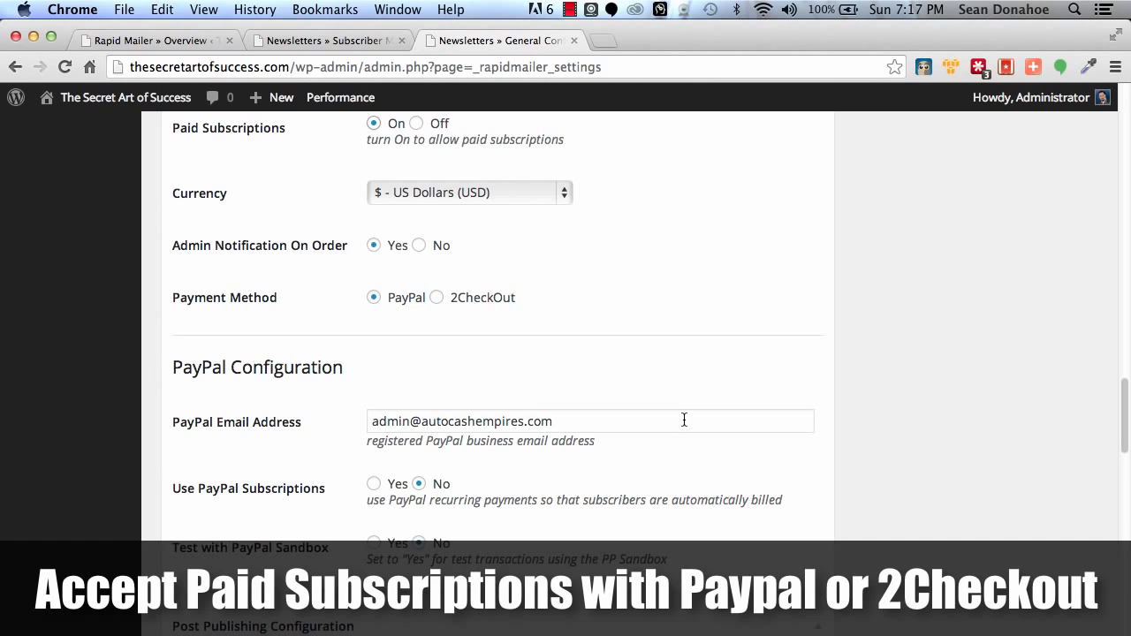
scroll(568, 332, up, 1)
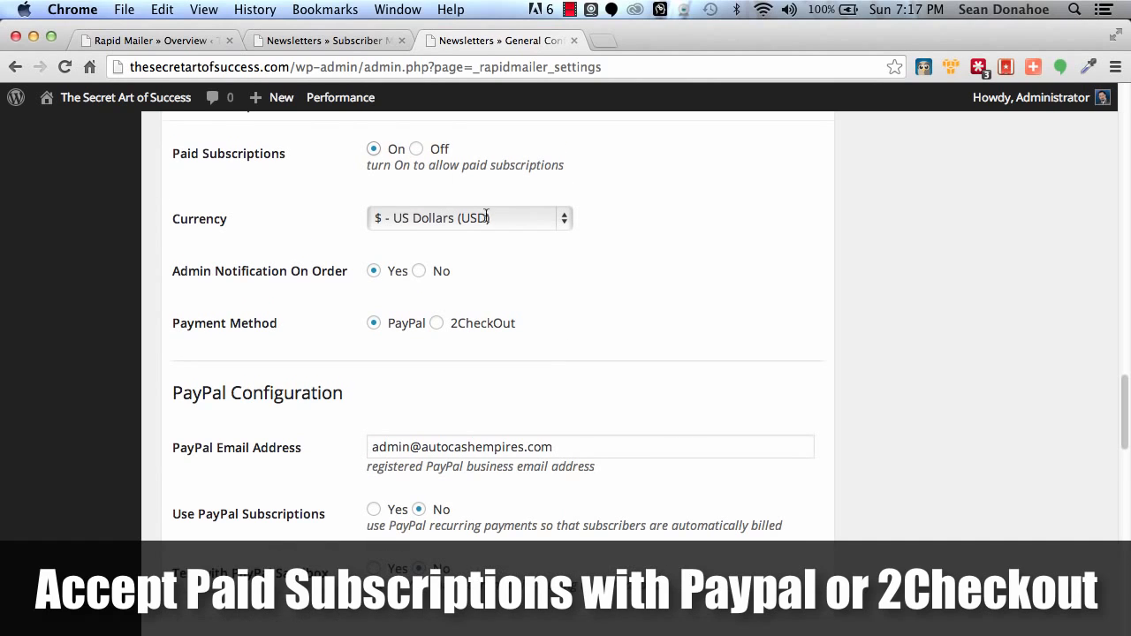
click(416, 149)
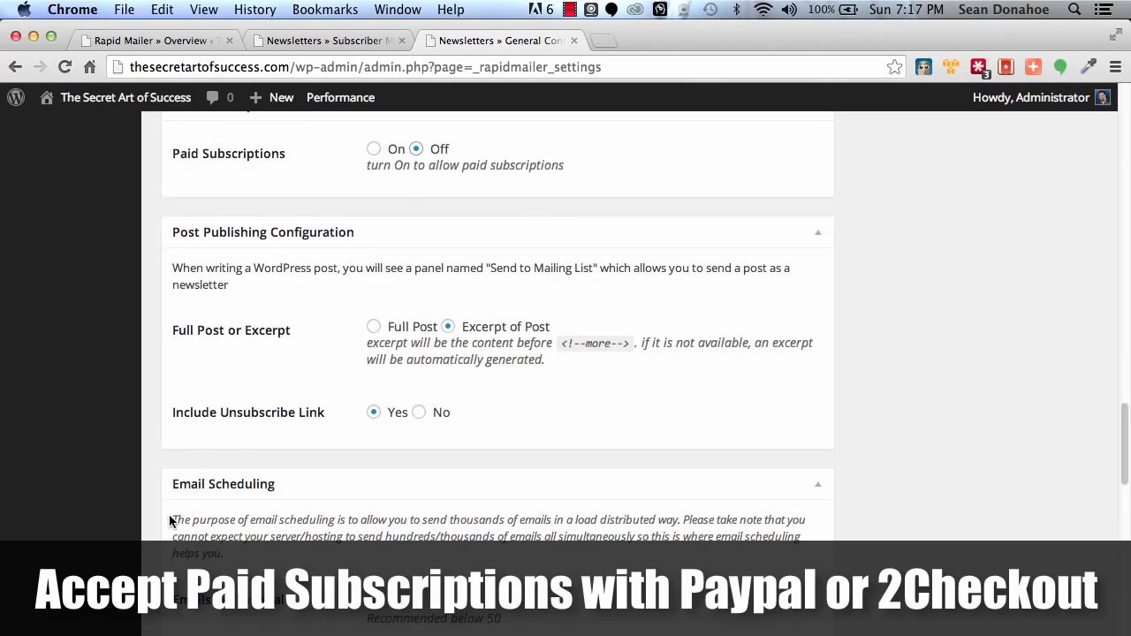
- Look through the remaining general settings down to the Load Default Scripts options and return to the configuration sections
scroll(169, 515, down, 15)
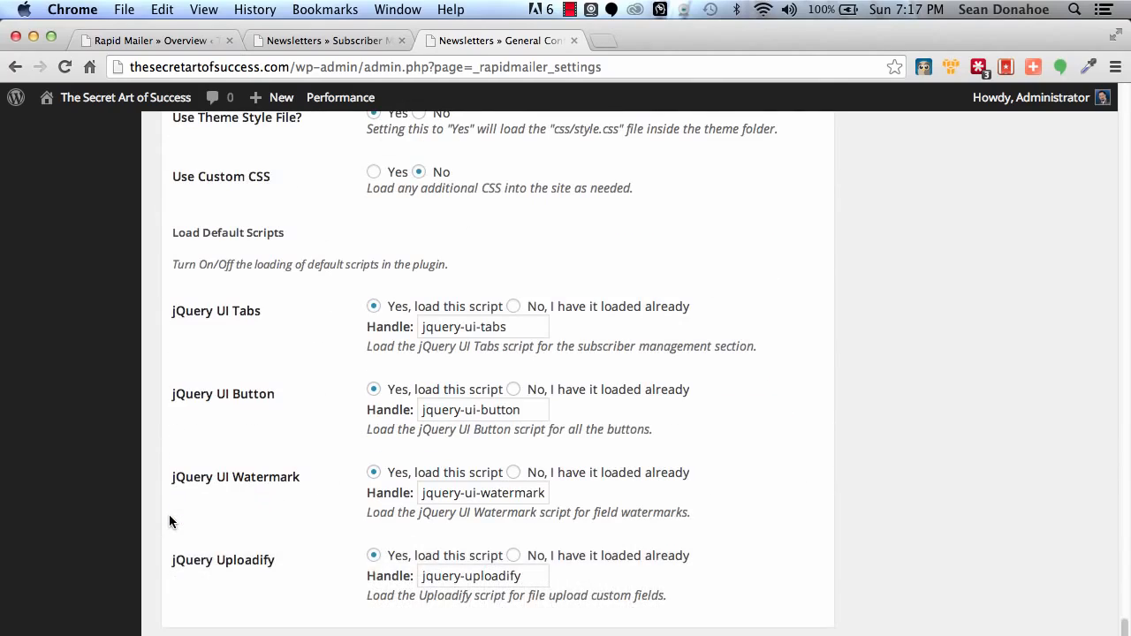
scroll(169, 514, up, 20)
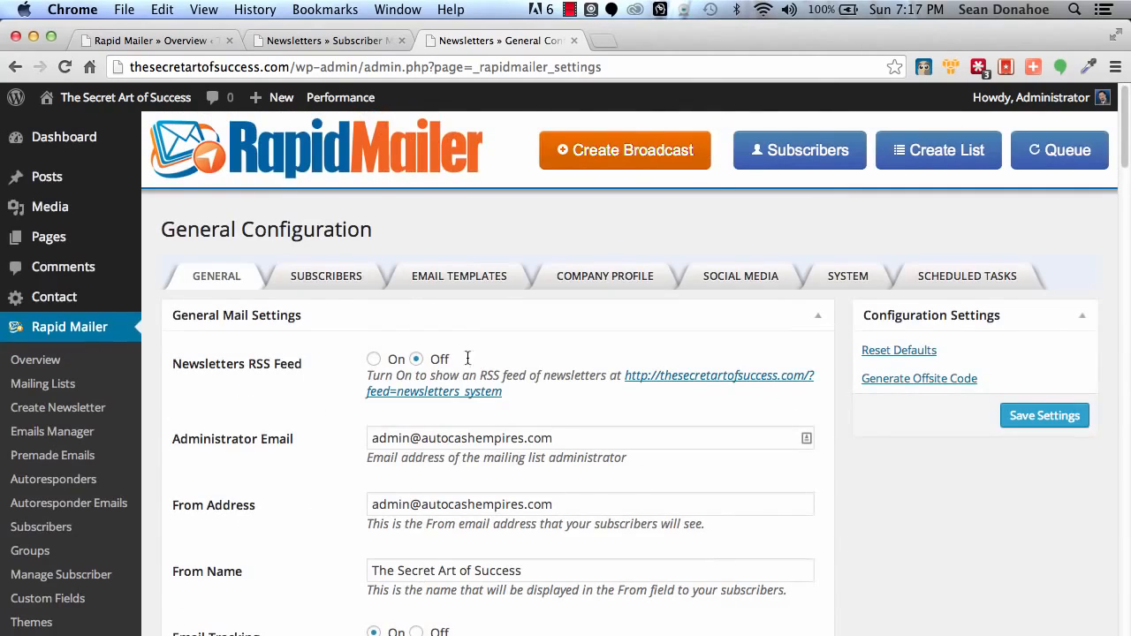